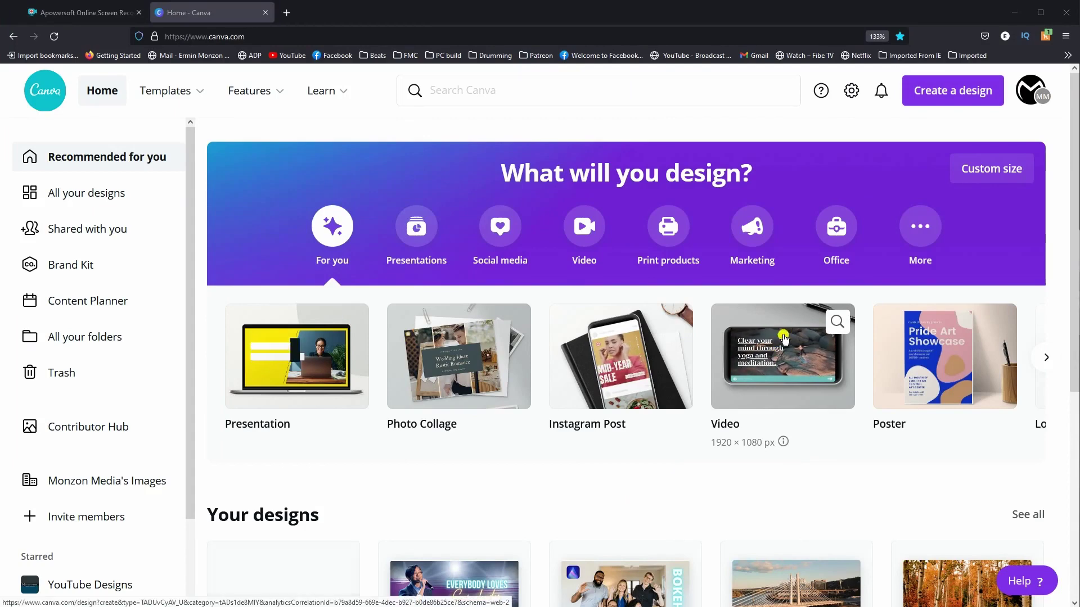
Create a new blank 1920×1080 video design from the Canva home page
click(789, 363)
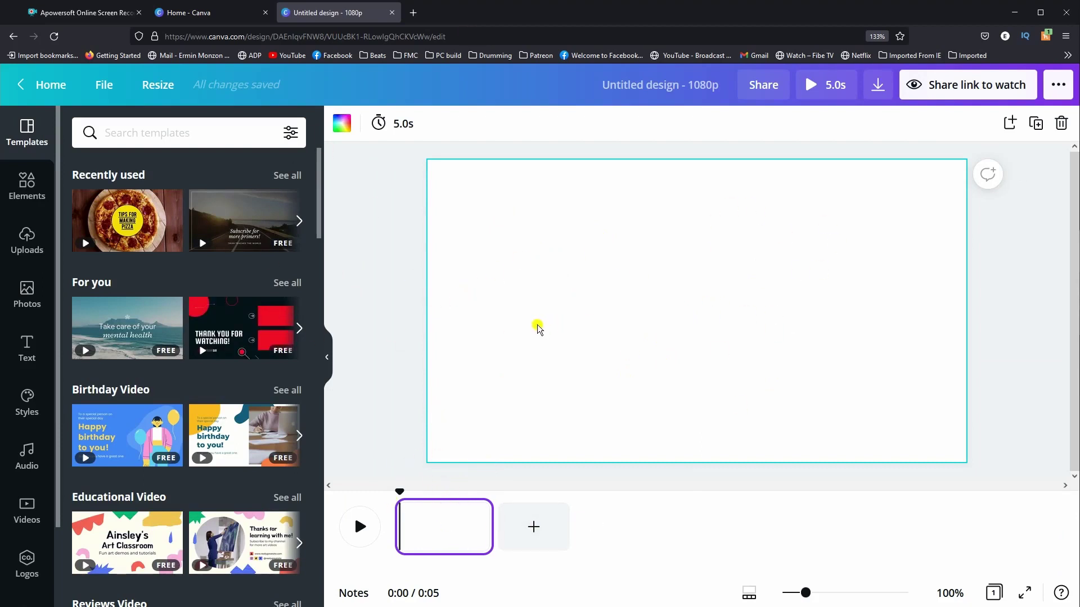
Place the autumn forest clip first and the glass building clip second on the timeline
mouse_move(249, 373)
mouse_move(126, 484)
mouse_down()
mouse_move(404, 214)
mouse_move(450, 219)
mouse_up()
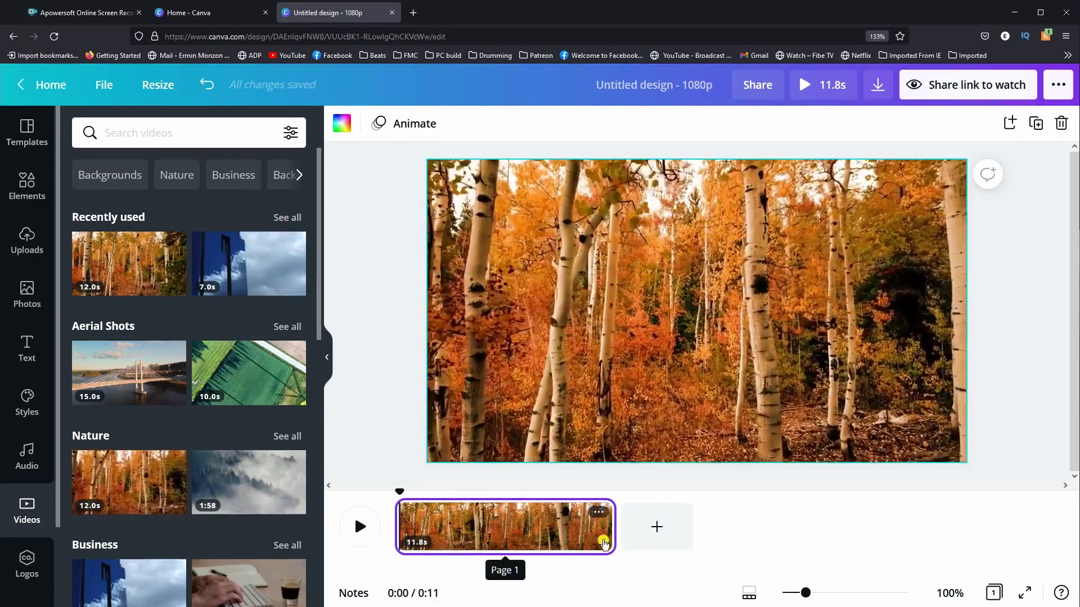
click(591, 307)
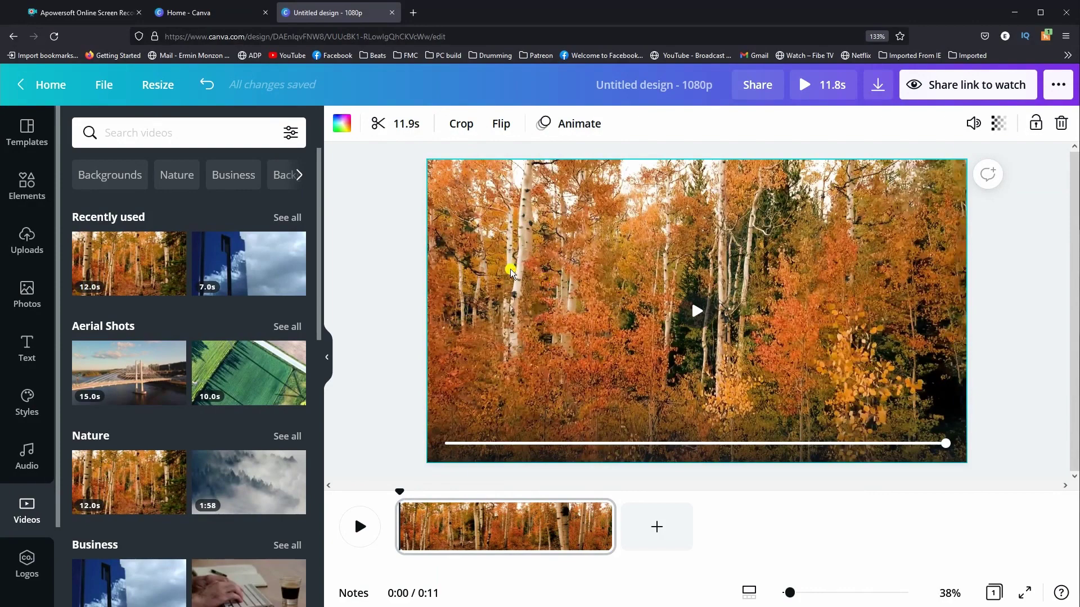
drag(276, 264, 671, 522)
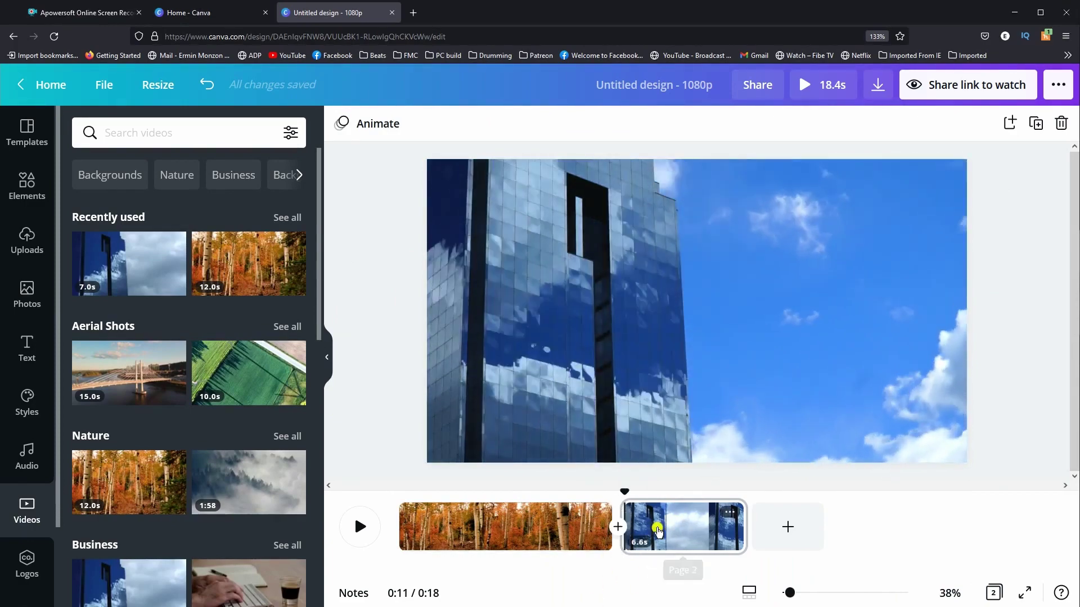
click(617, 526)
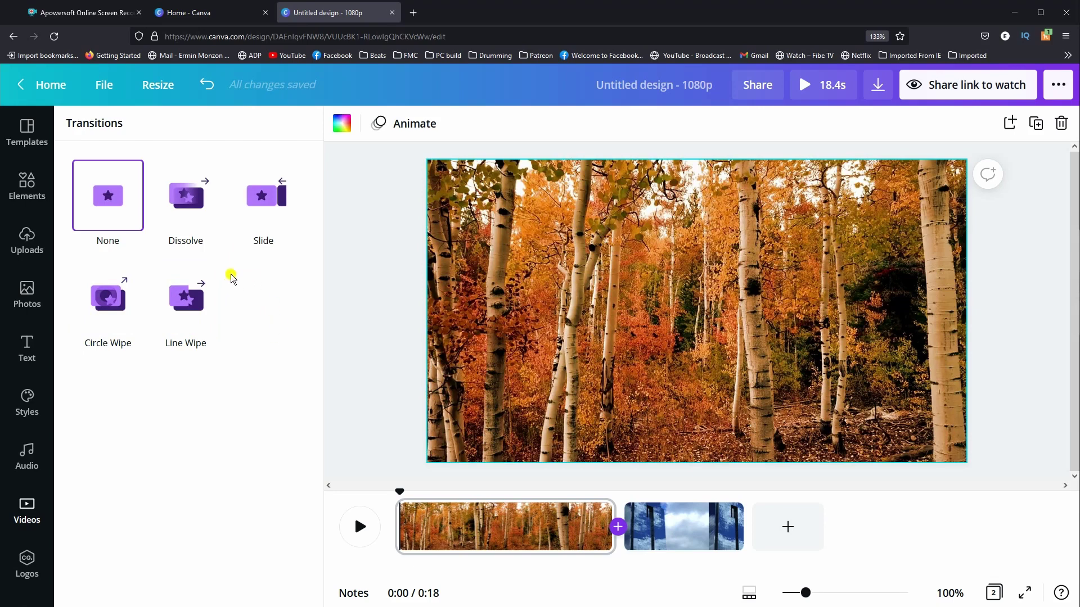
Add the aerial field clip third, with a slide after the building clip and a circle wipe after the forest clip
key(Escape)
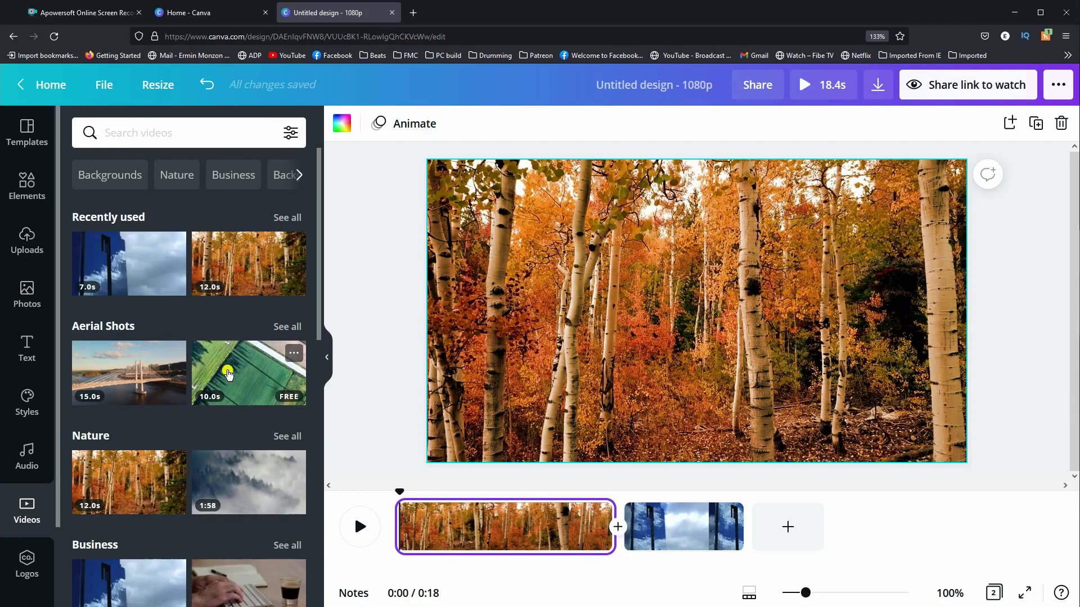
drag(228, 374, 805, 522)
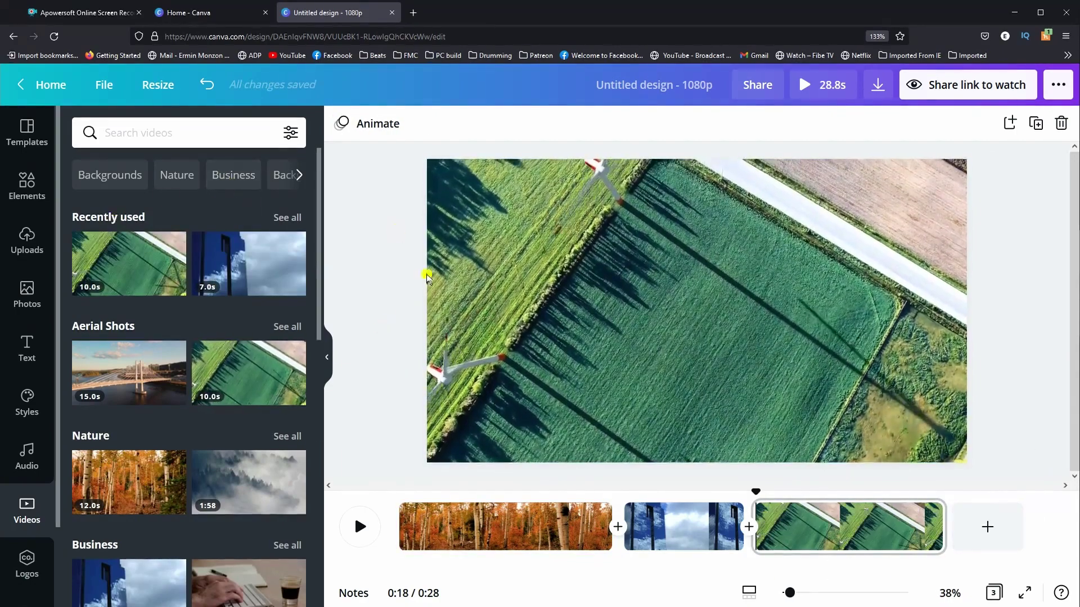
click(750, 532)
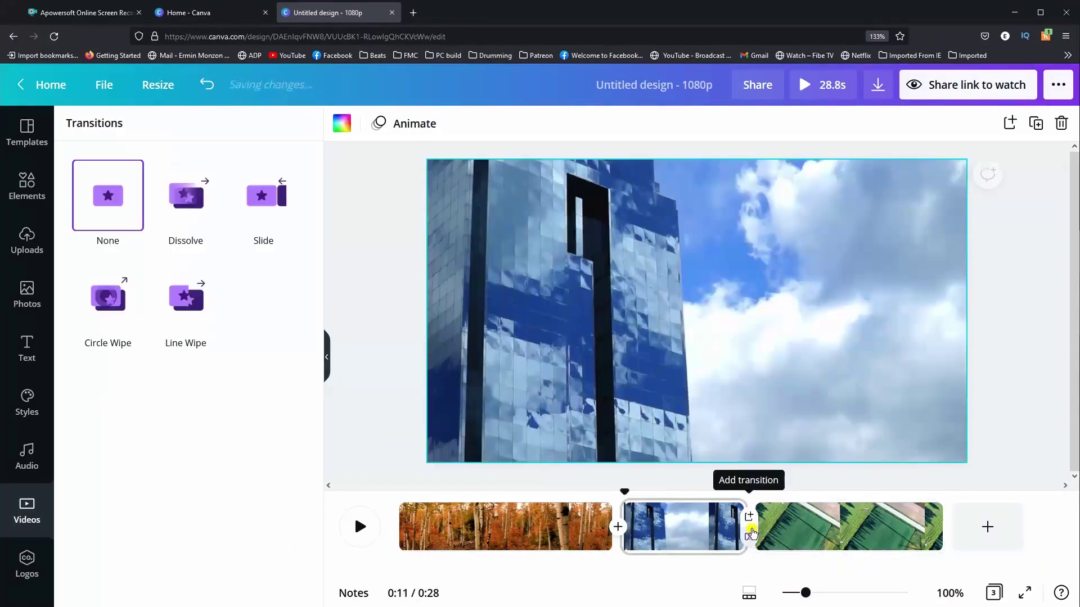
click(263, 195)
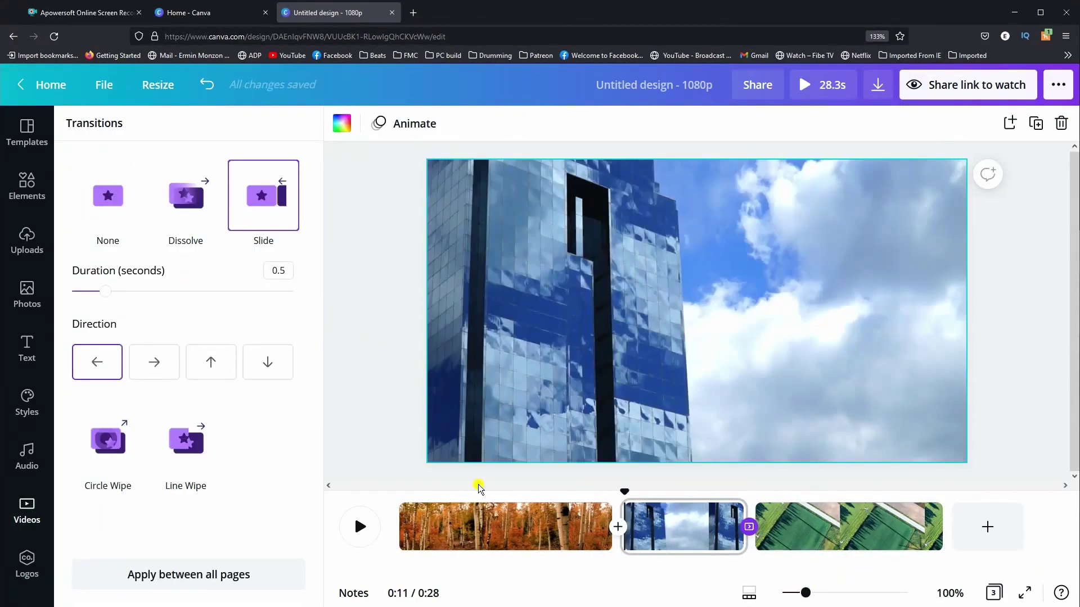
click(618, 526)
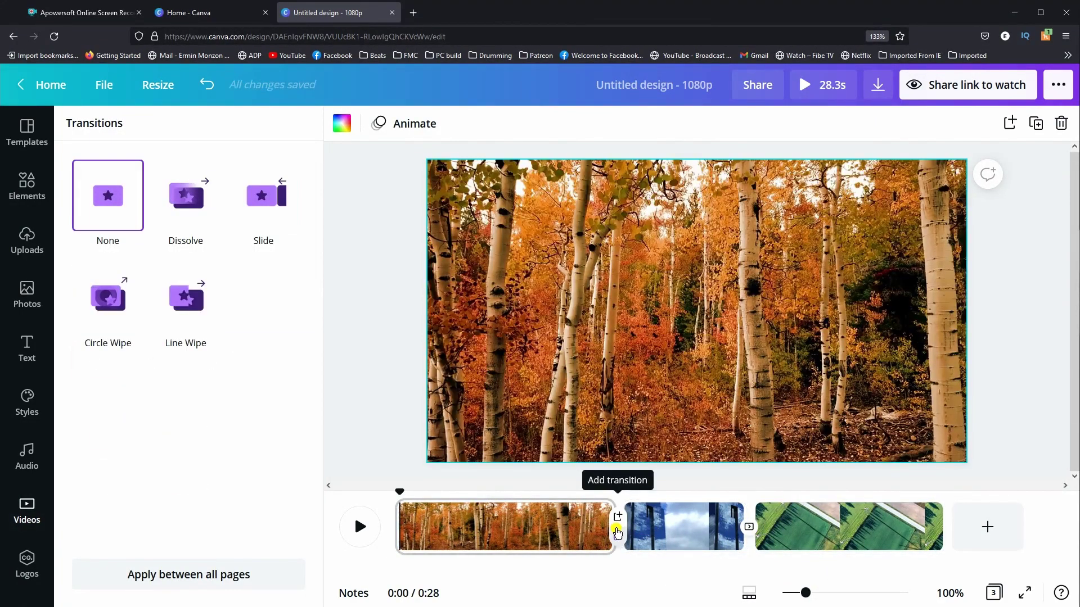
click(107, 298)
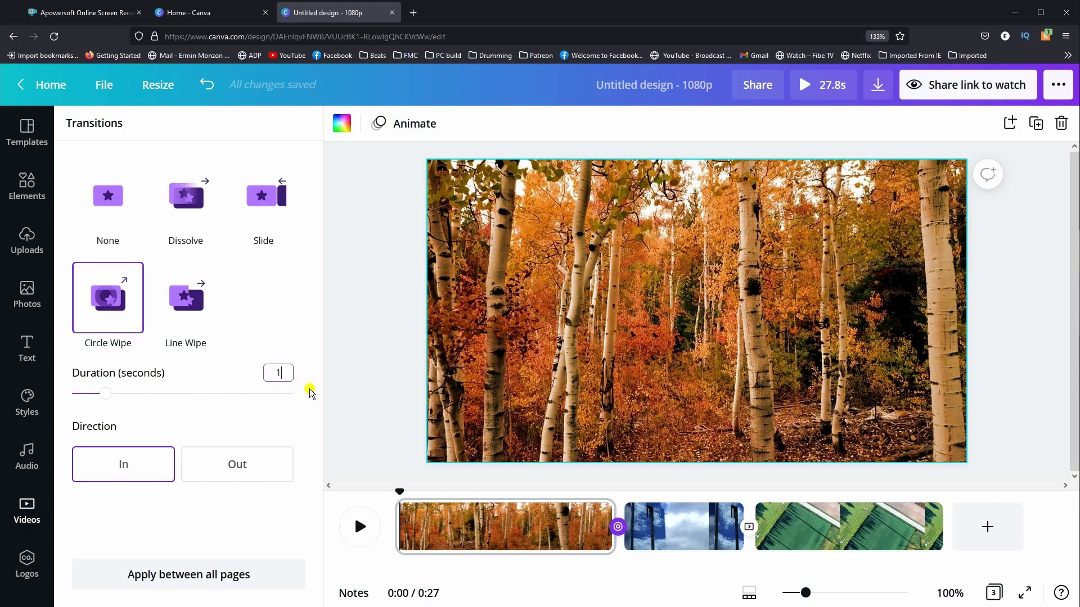
mouse_move(750, 527)
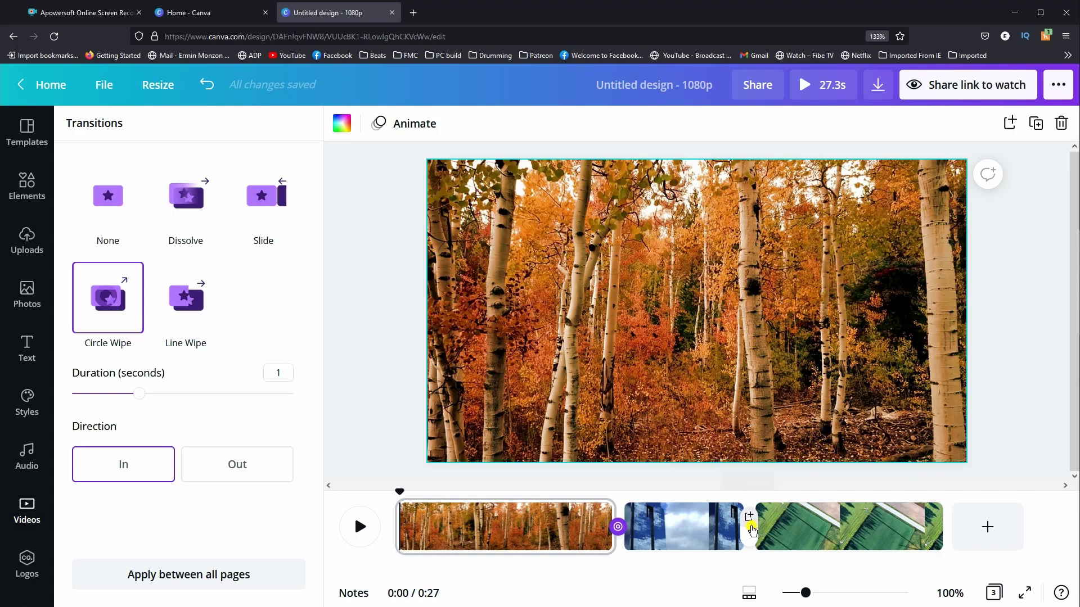
Insert a blank page after the building clip twice, undoing it each time
click(750, 526)
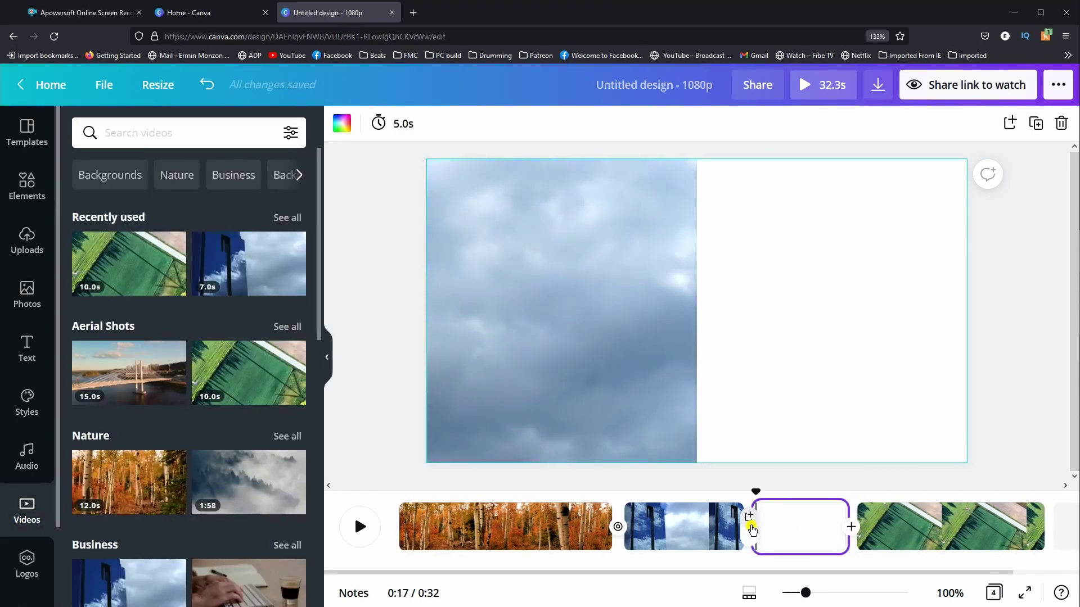
key(ctrl+z)
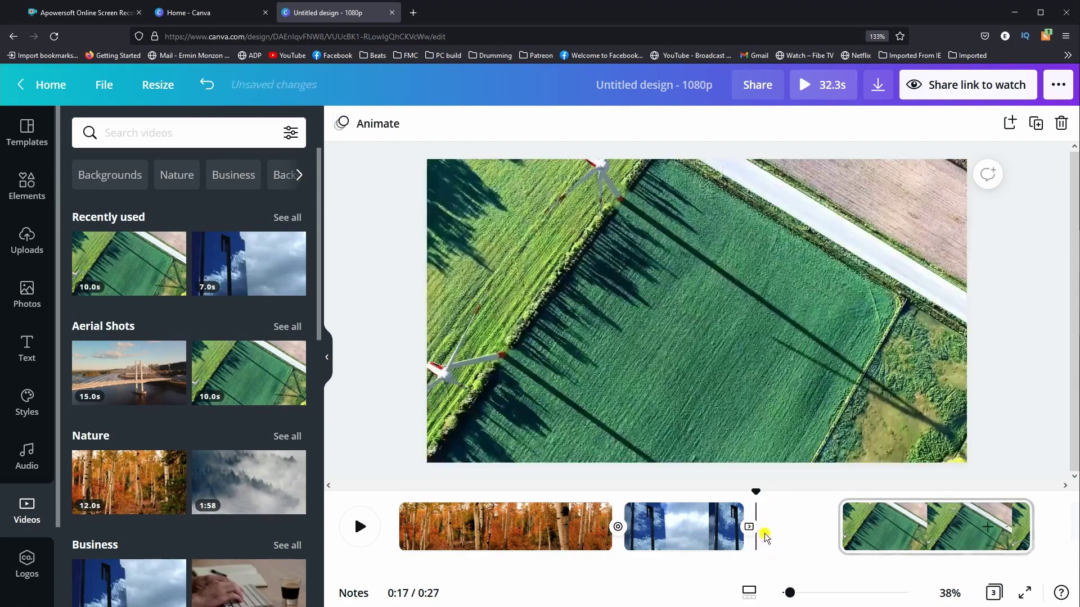
click(748, 527)
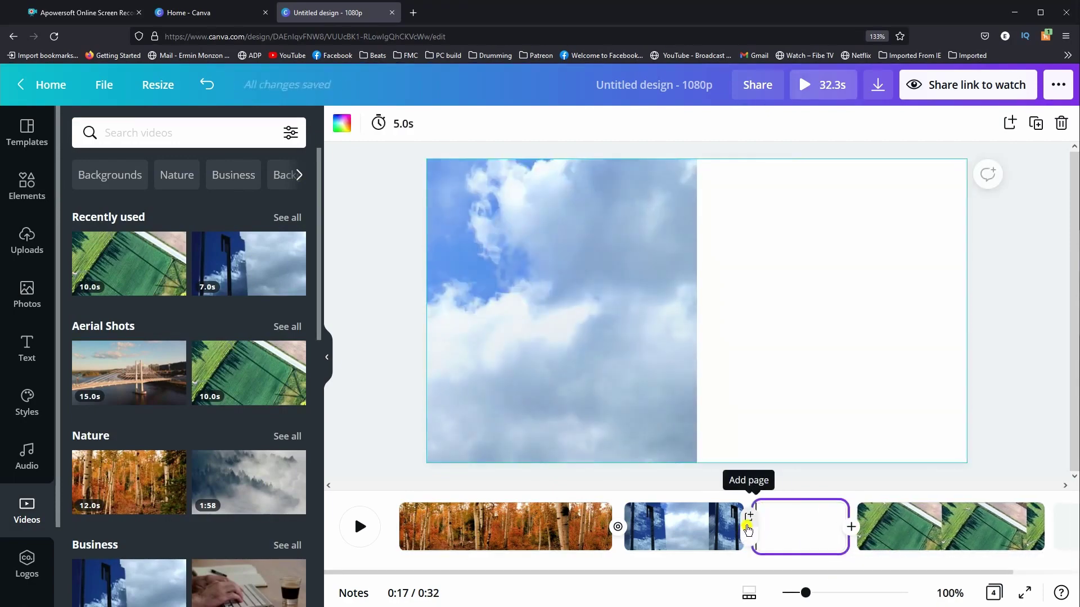
key(ctrl+z)
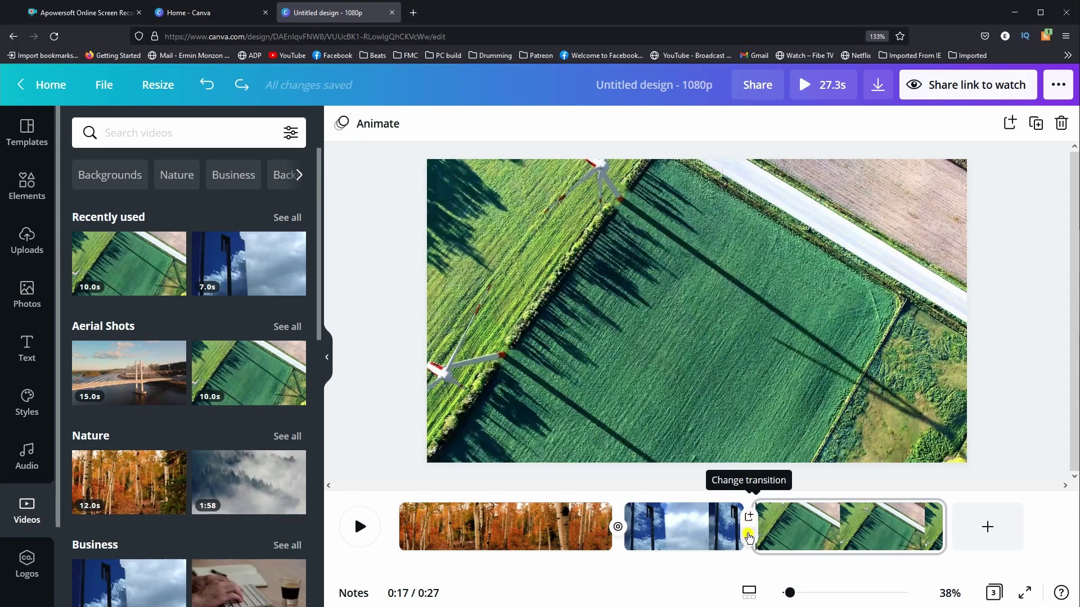
click(749, 535)
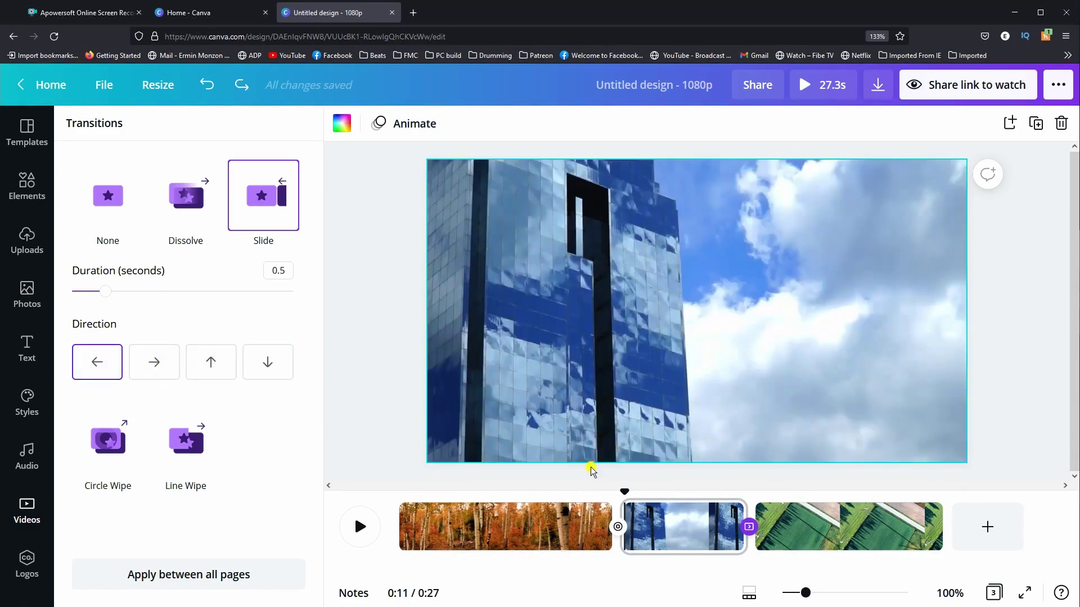
Make the building-to-field transition a dissolve and trim the building clip to 4.2 seconds
click(615, 539)
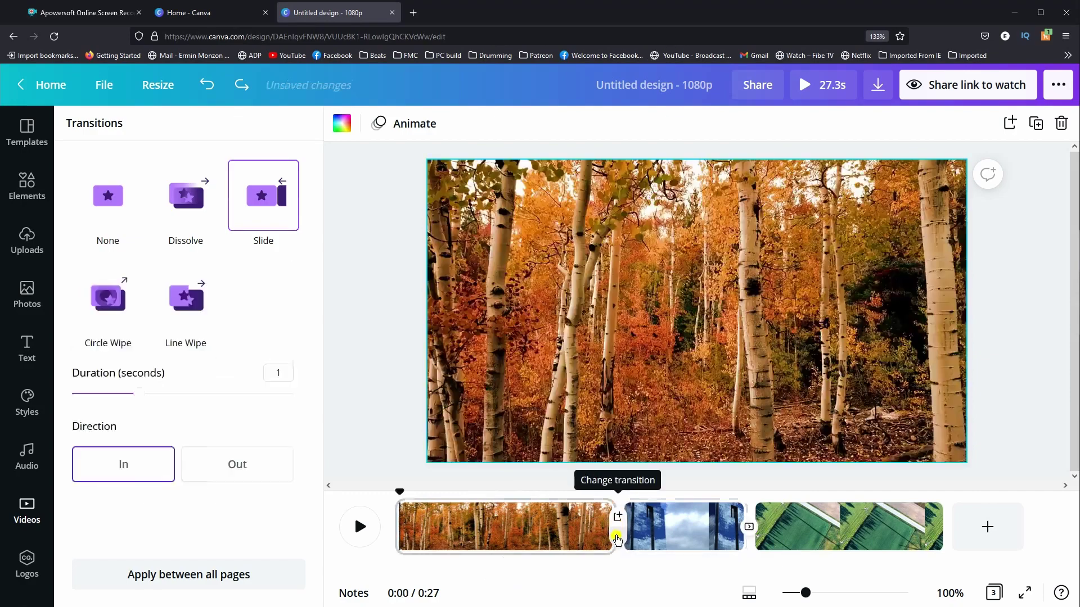
click(108, 297)
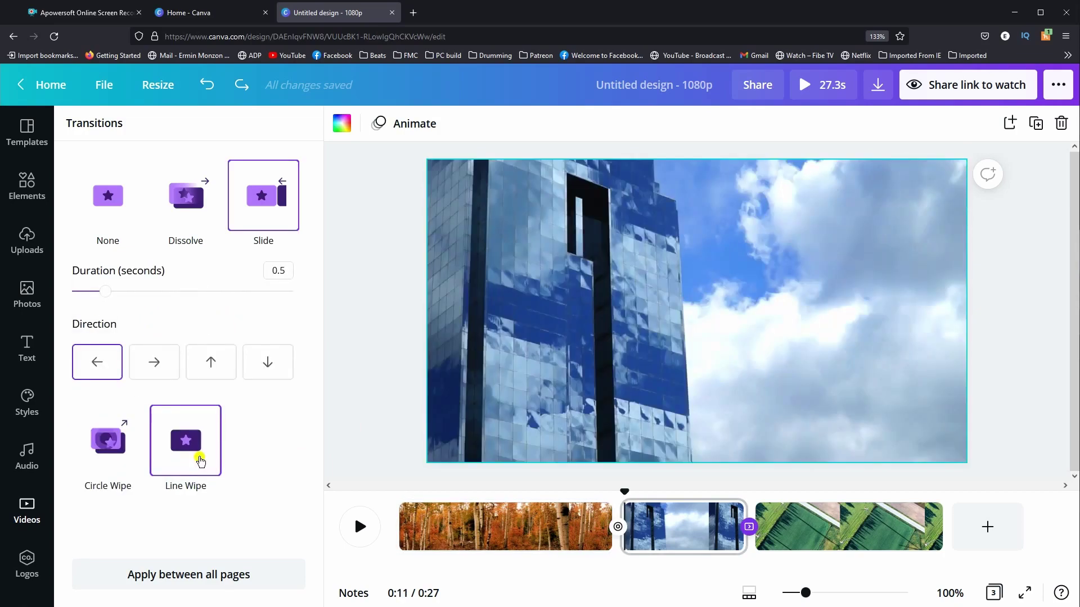
click(182, 446)
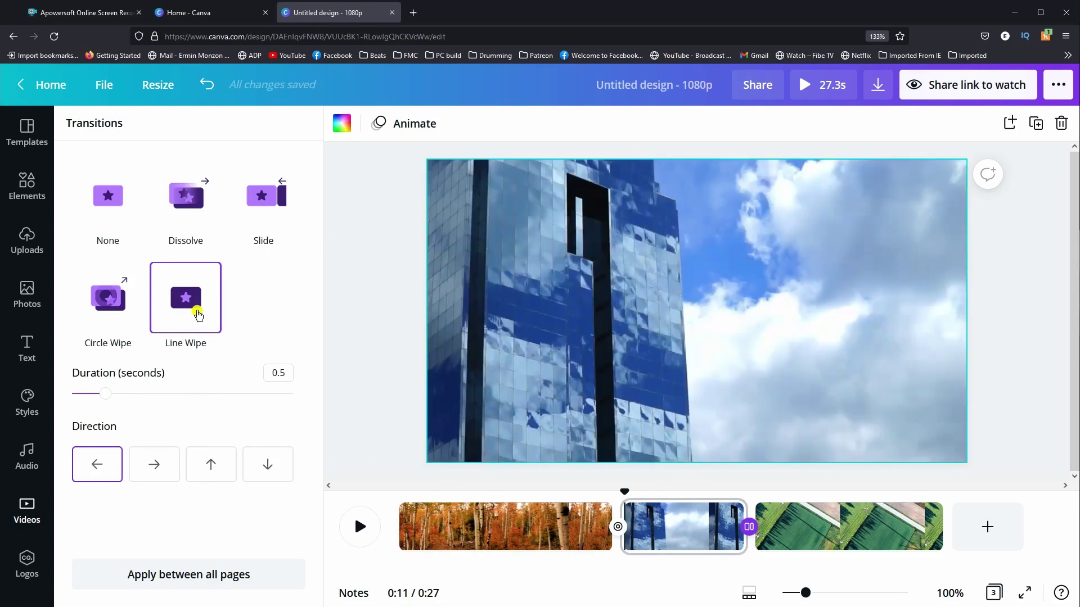
click(137, 313)
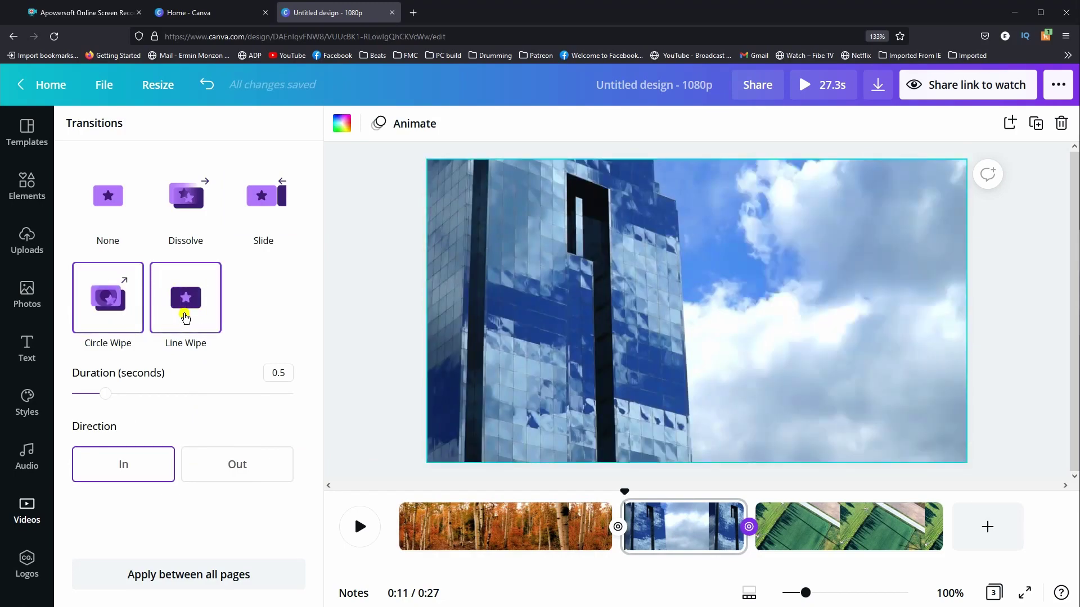
click(185, 318)
click(274, 208)
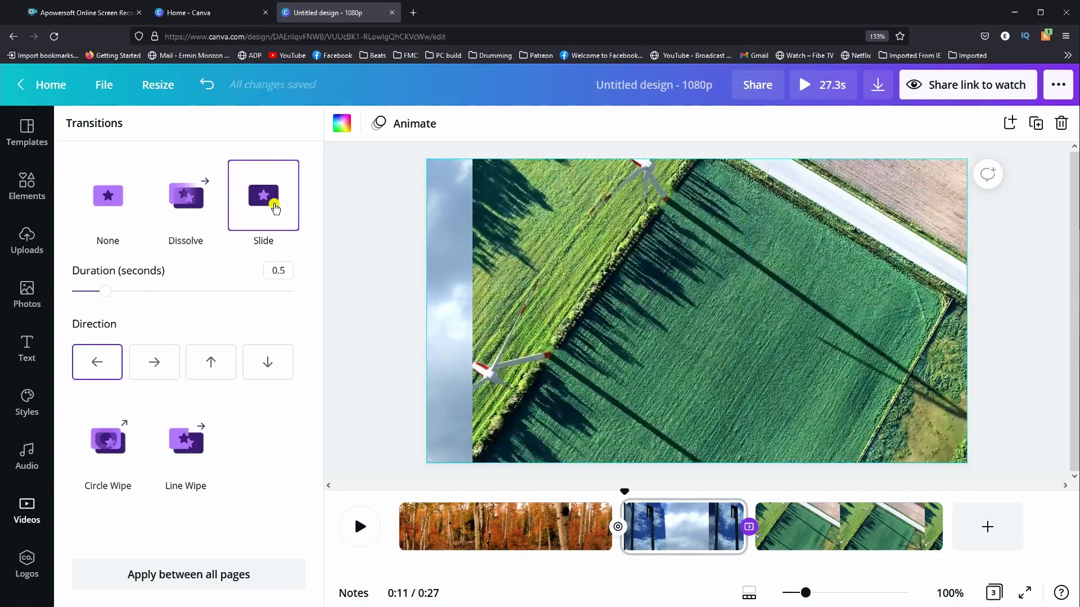
click(189, 212)
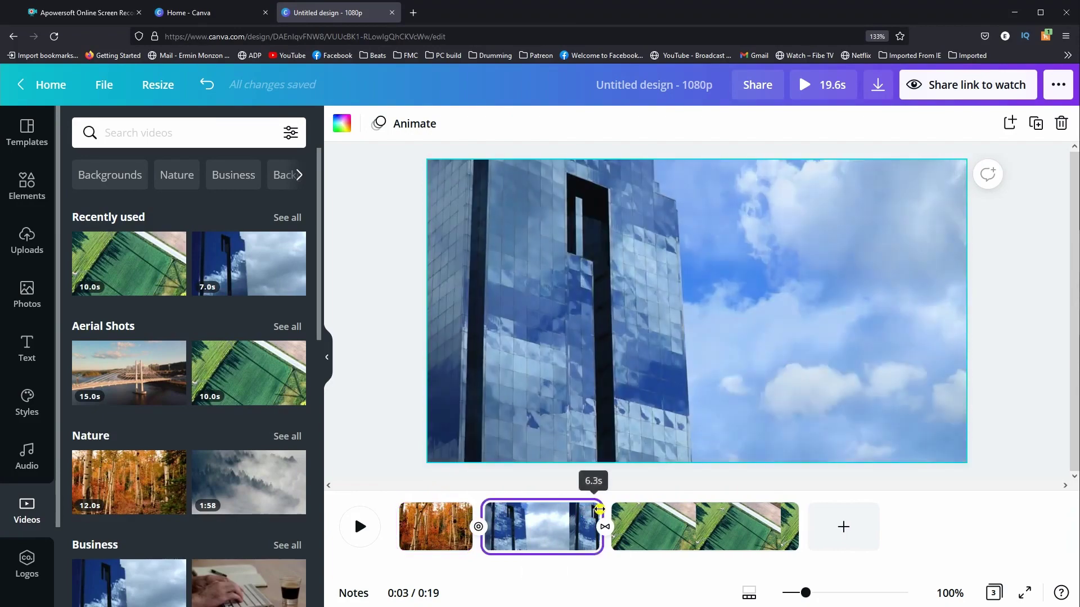
drag(599, 510, 557, 509)
Lengthen the building clip to 6.5 seconds on the timeline
right_click(557, 514)
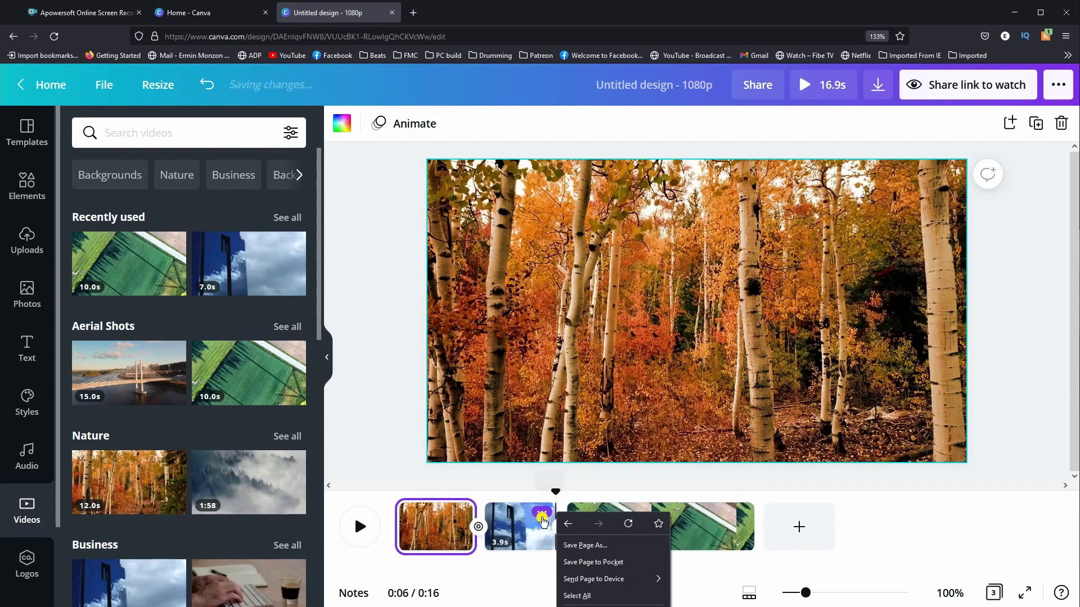
click(518, 532)
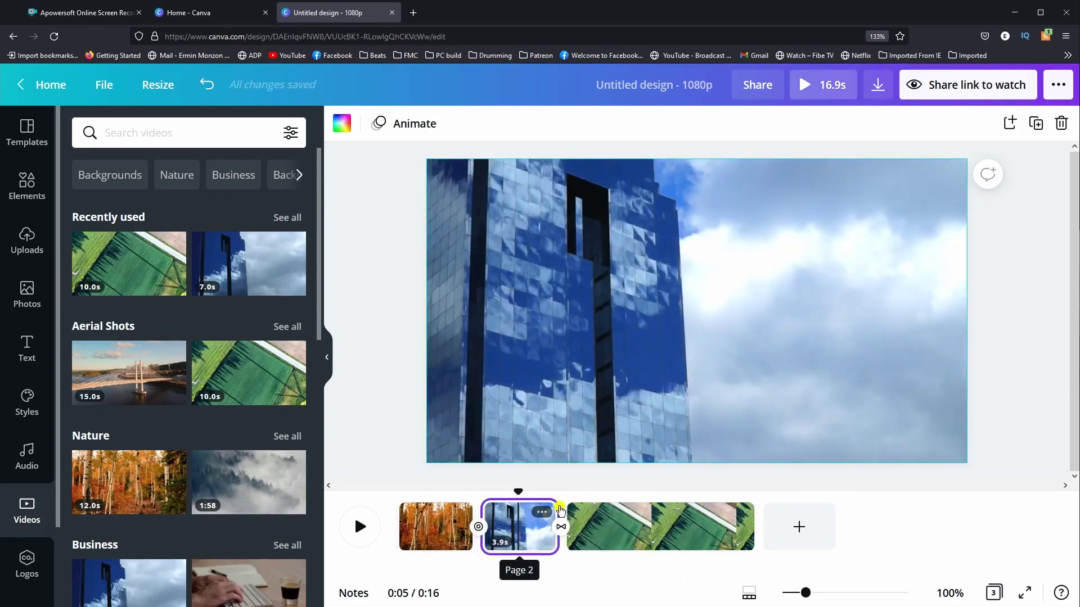
mouse_move(560, 513)
mouse_down()
mouse_move(604, 509)
mouse_move(560, 509)
mouse_up()
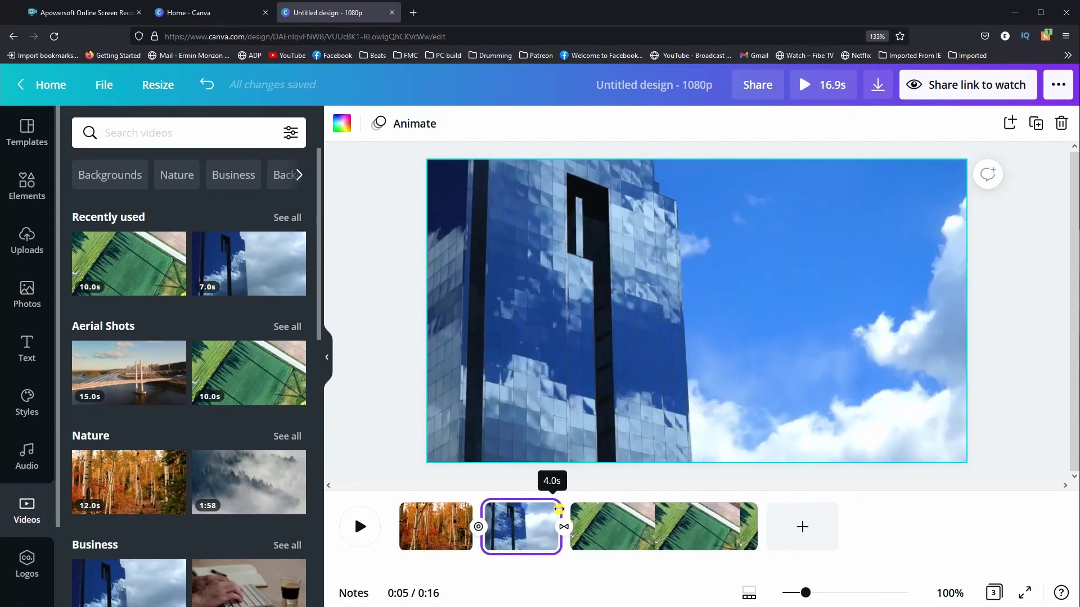
Trim the aerial field clip to about four seconds, bringing the video to 10.6 seconds
click(625, 531)
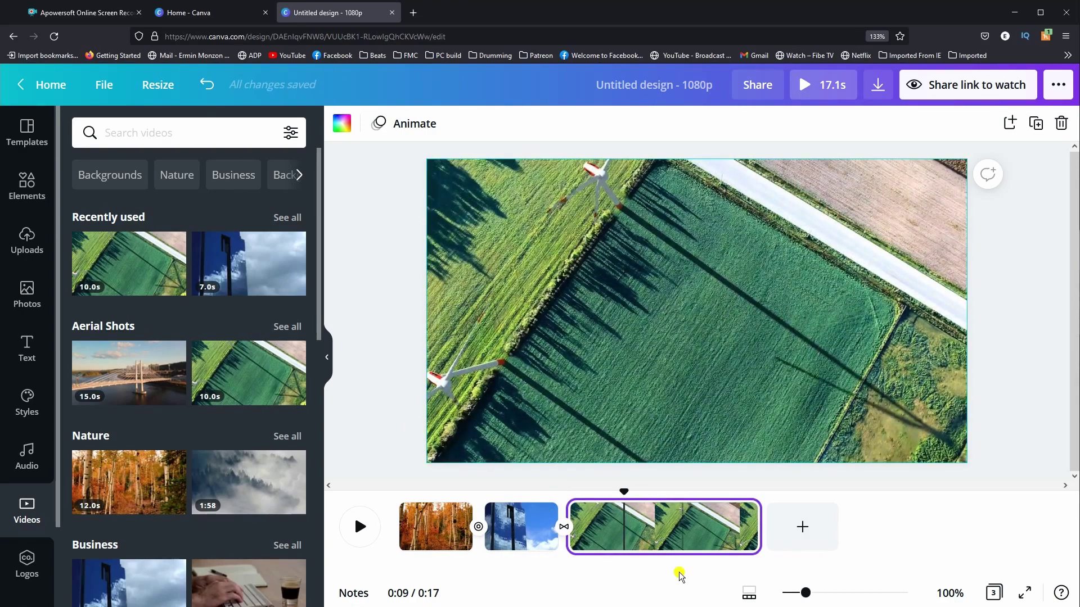
click(634, 263)
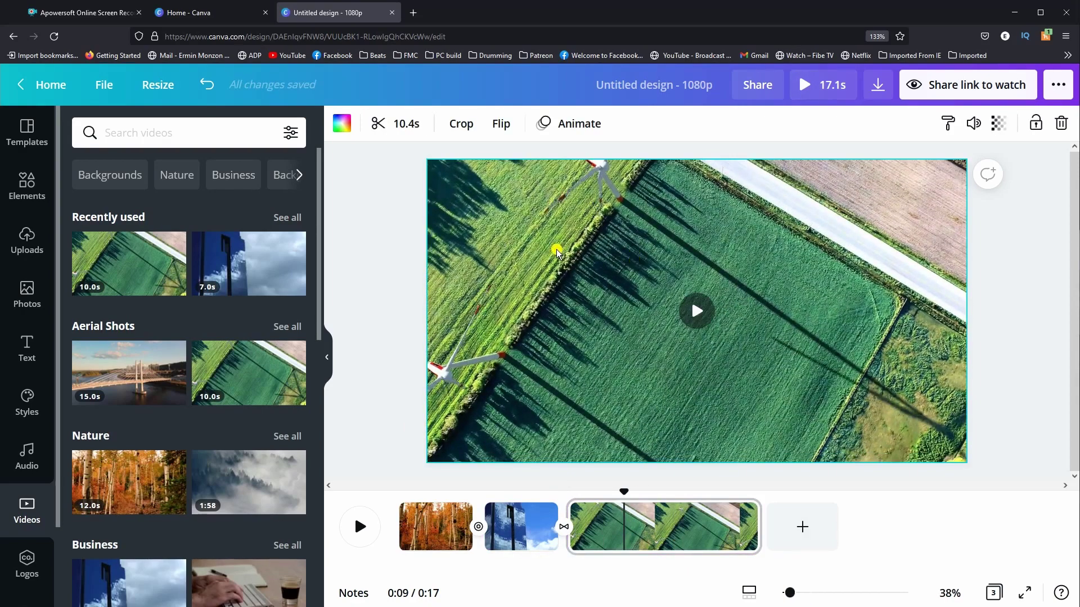
click(407, 136)
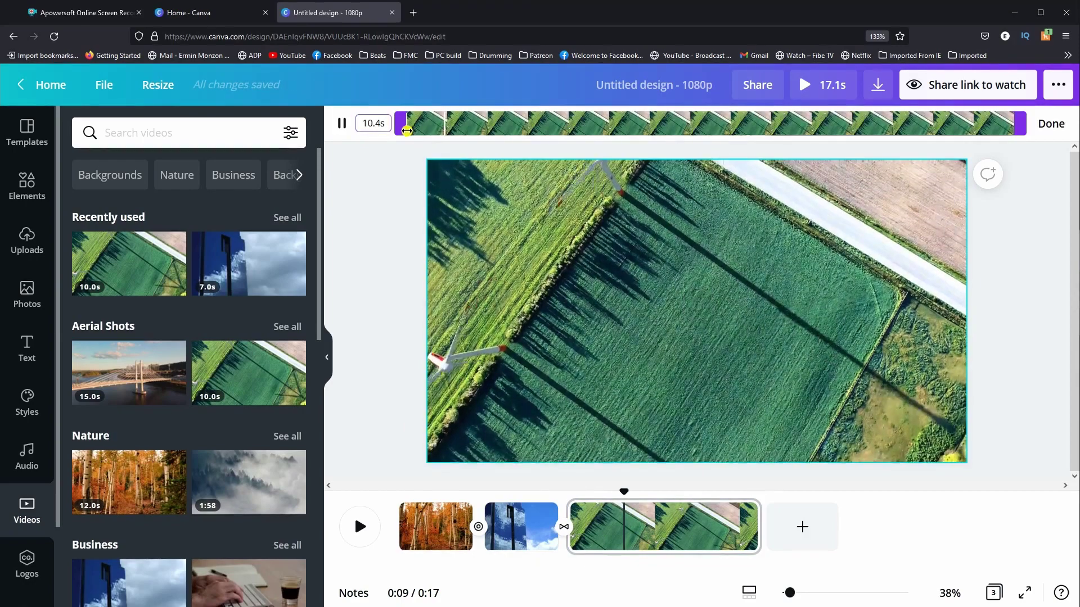
drag(1019, 125, 639, 123)
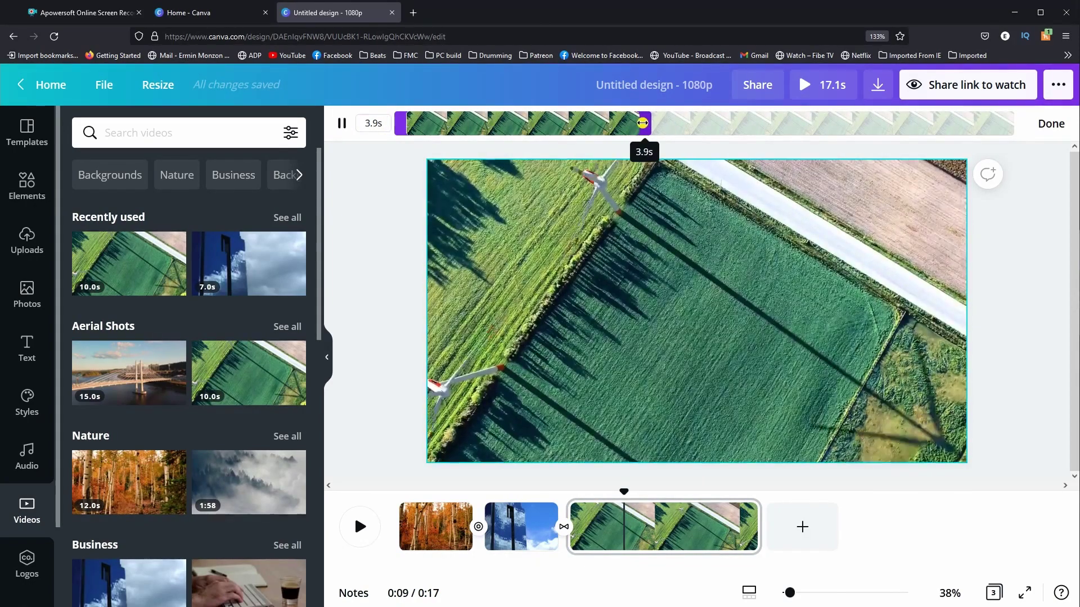
drag(638, 124, 645, 123)
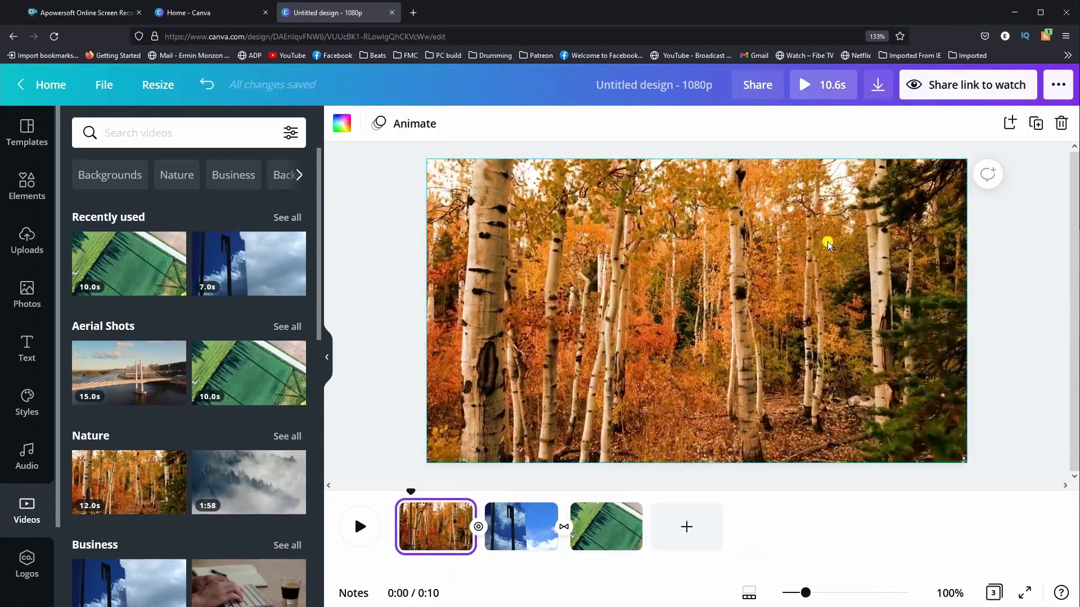
click(808, 87)
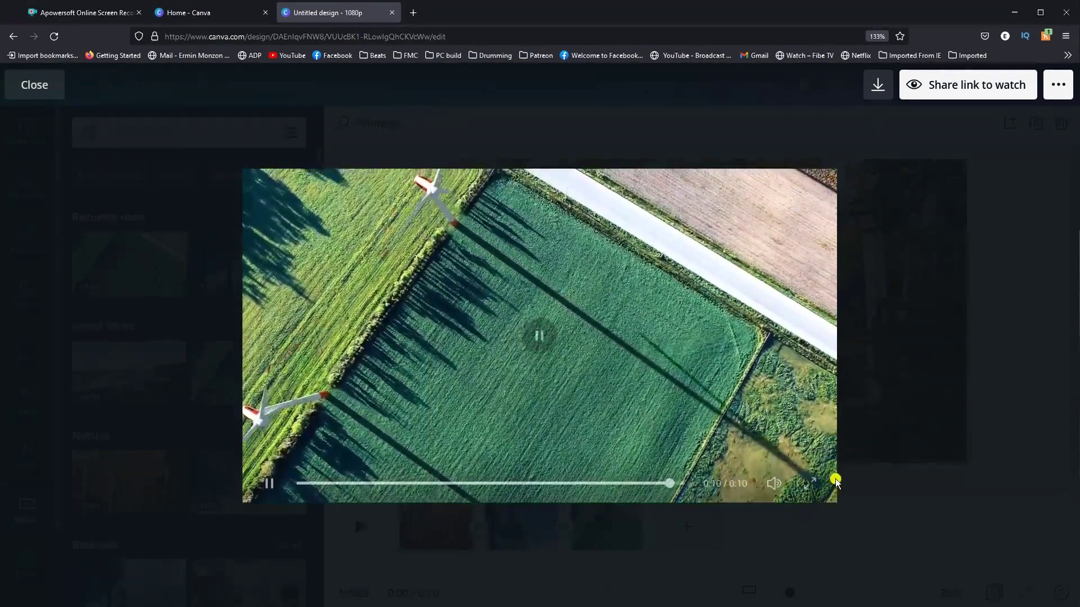
Close the full-screen preview and add the Pretty People track as music
click(909, 495)
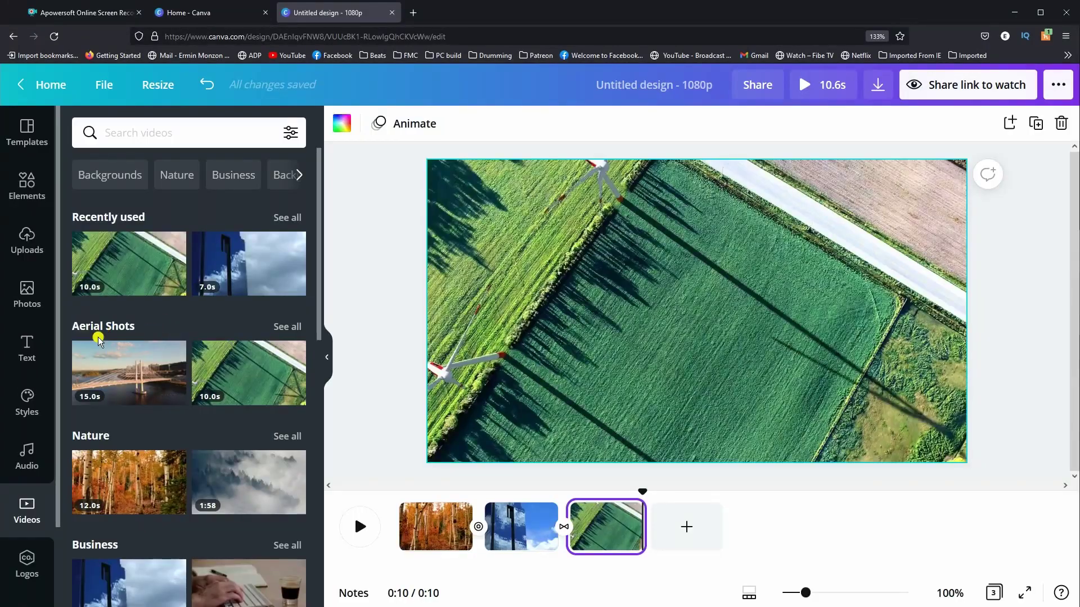
click(26, 454)
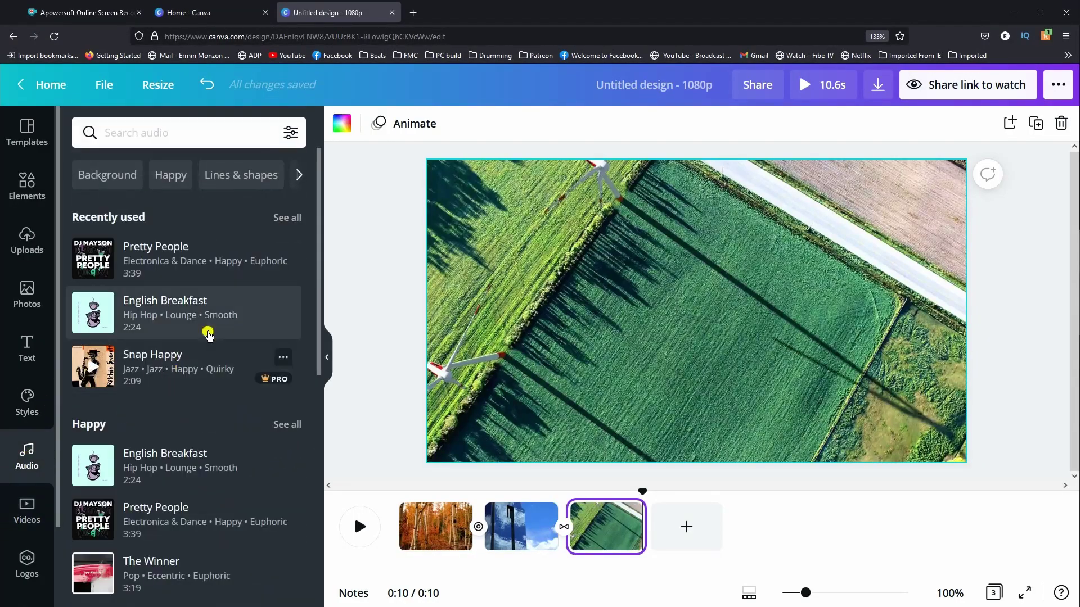
mouse_move(181, 259)
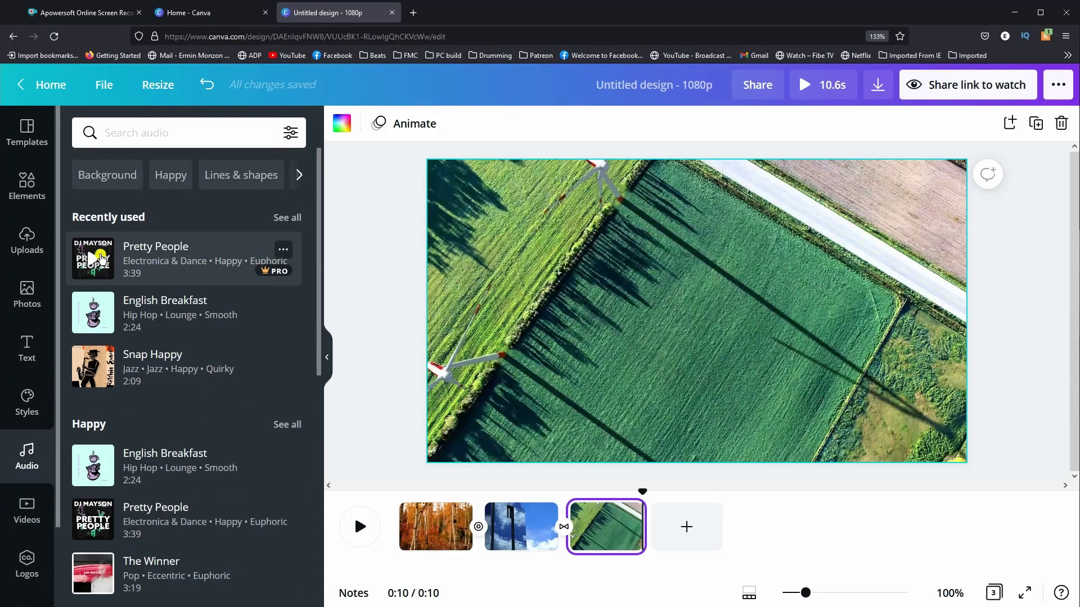
drag(100, 258, 521, 365)
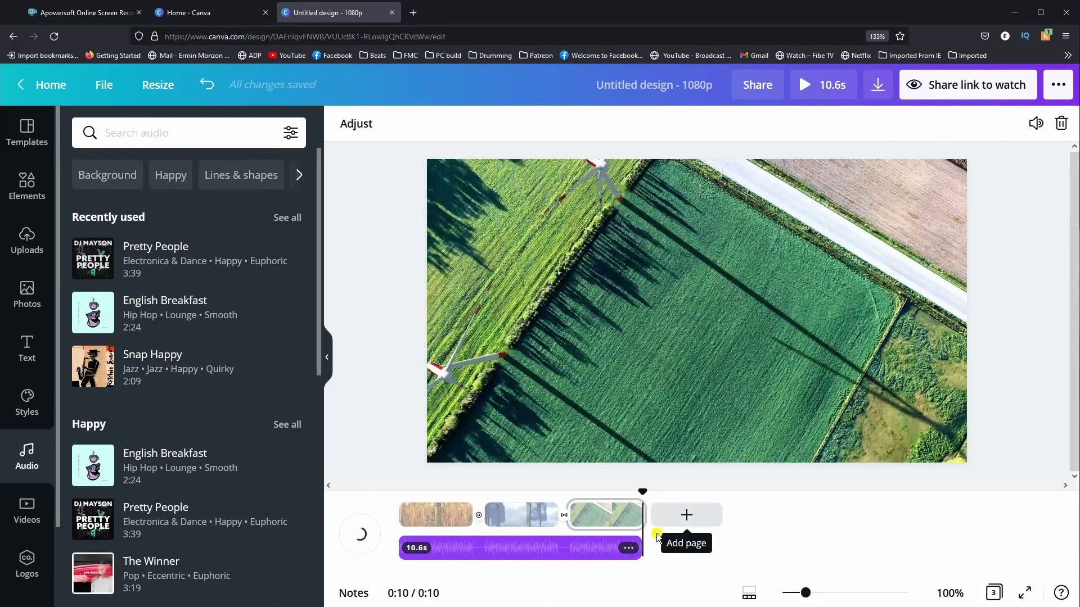
Try shifting Pretty People to a later section of the song, then slide it back to the beginning
click(553, 551)
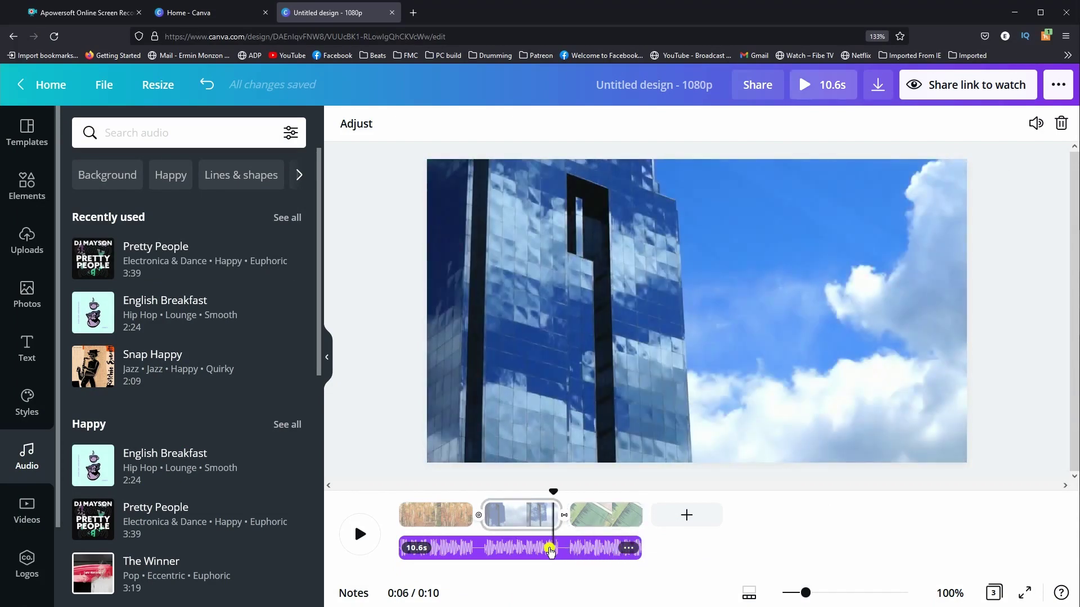
click(356, 126)
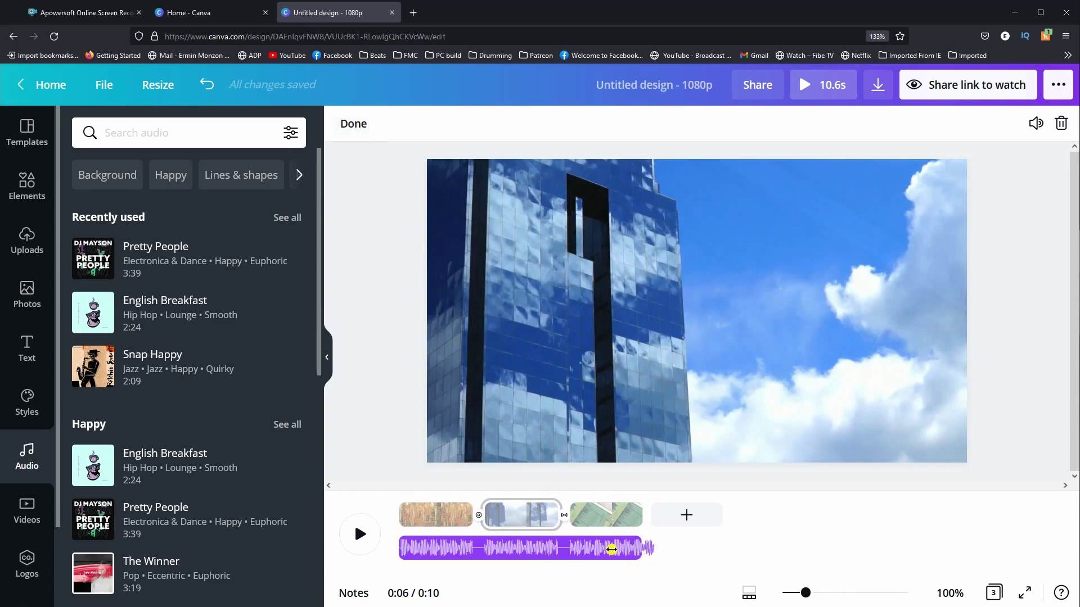
drag(640, 549, 435, 547)
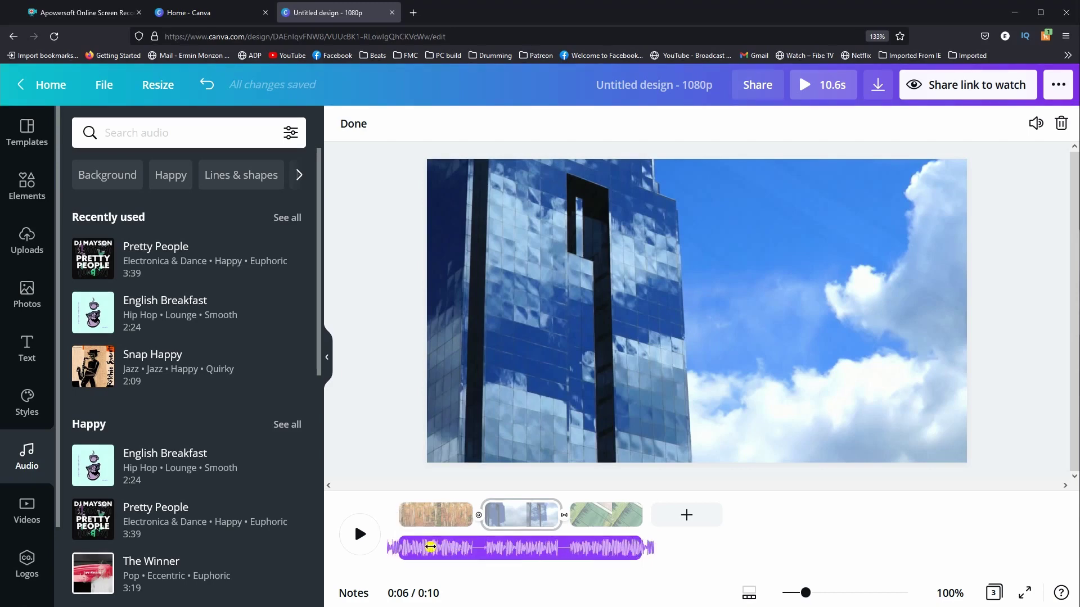
drag(430, 546, 644, 553)
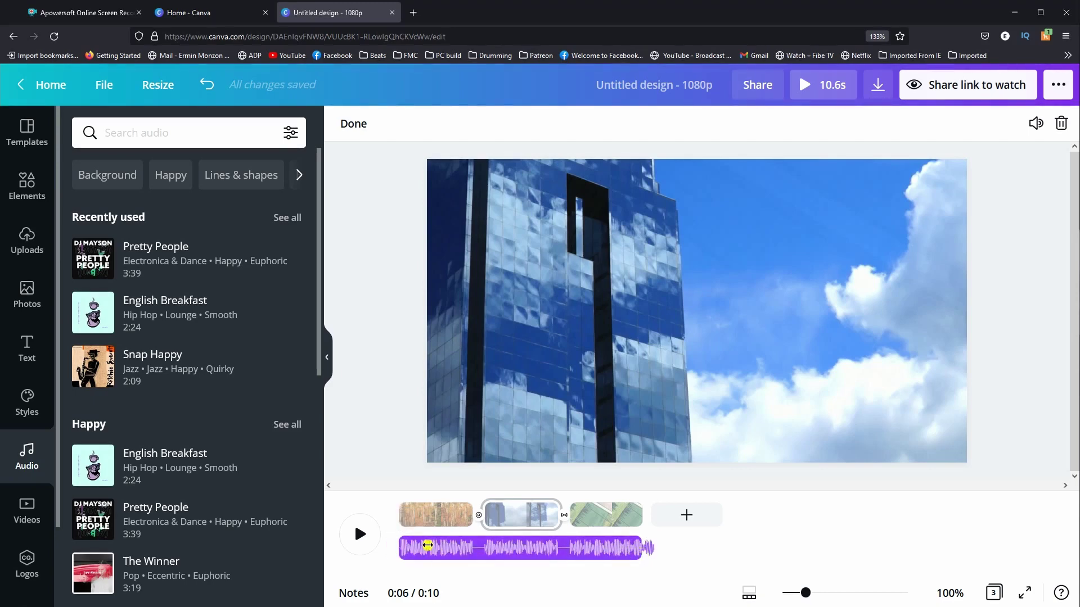
click(396, 532)
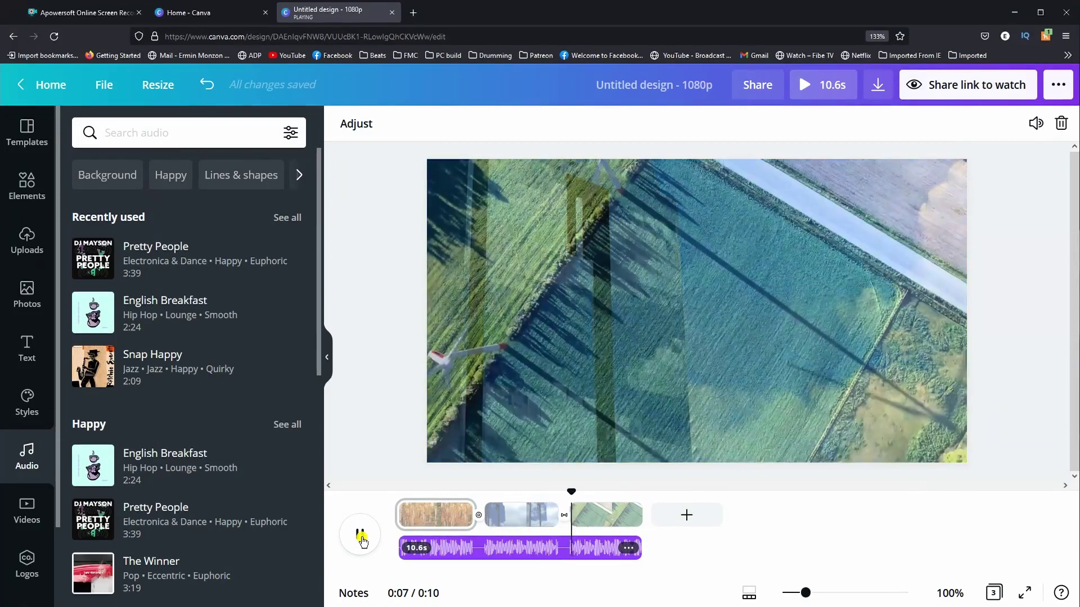
Set the Pretty People music to start about 5.6 seconds into the song
click(629, 548)
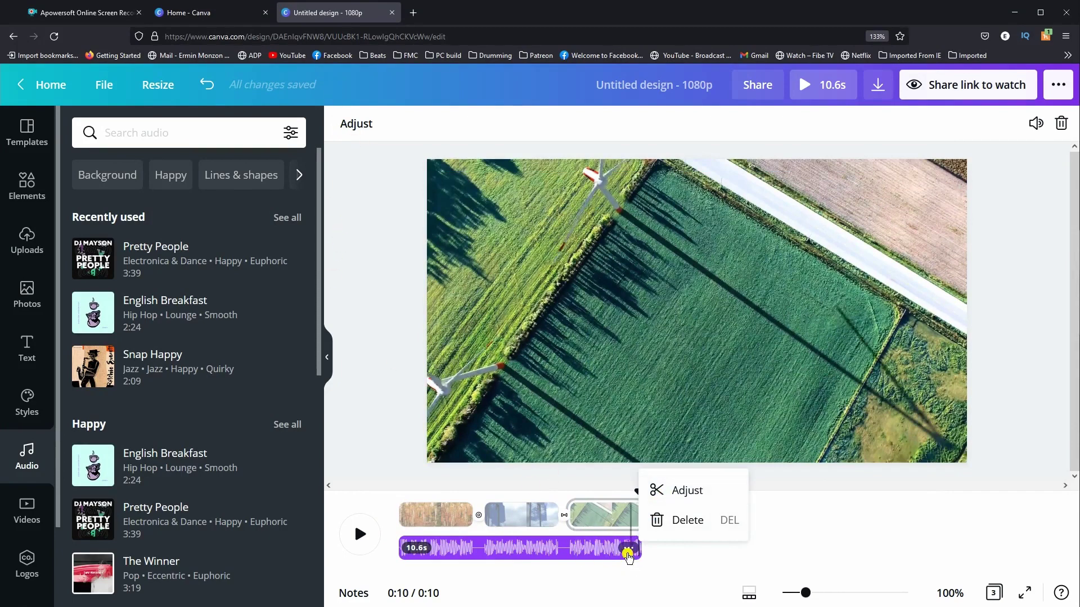
click(682, 491)
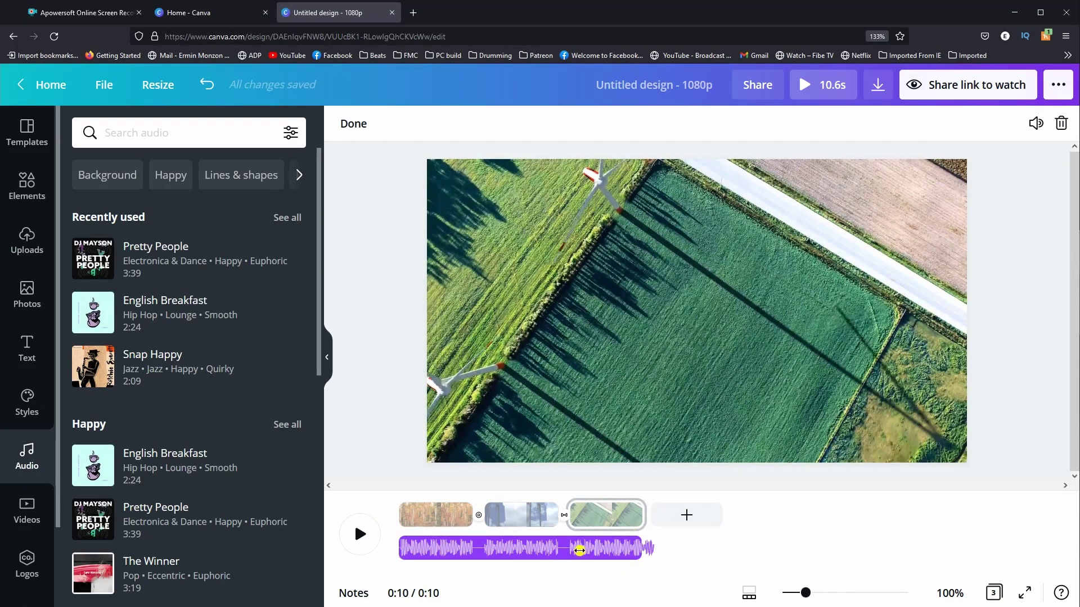
drag(580, 551, 452, 550)
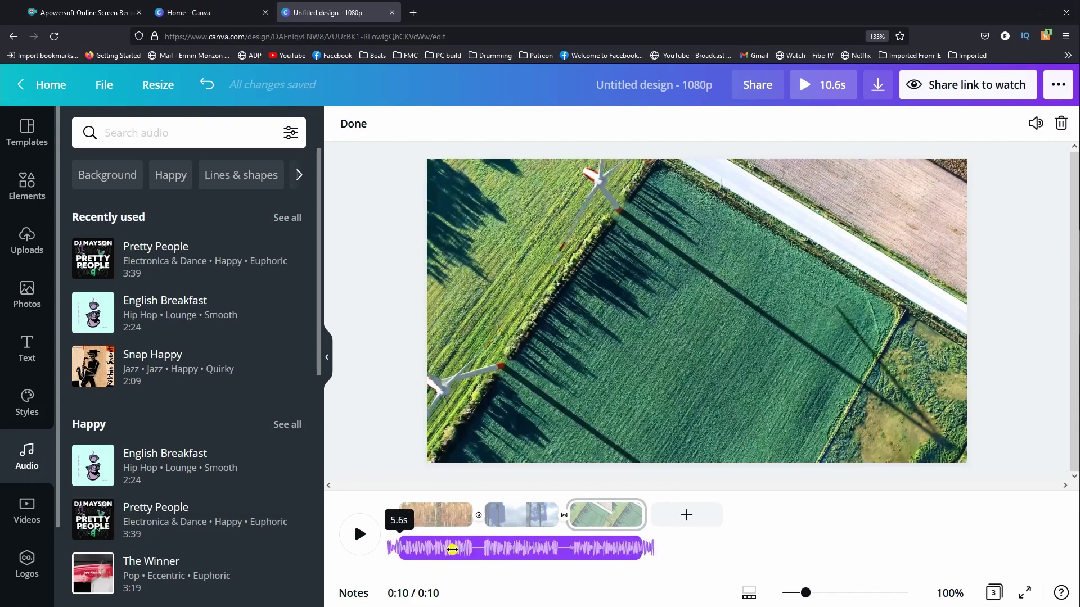
click(151, 314)
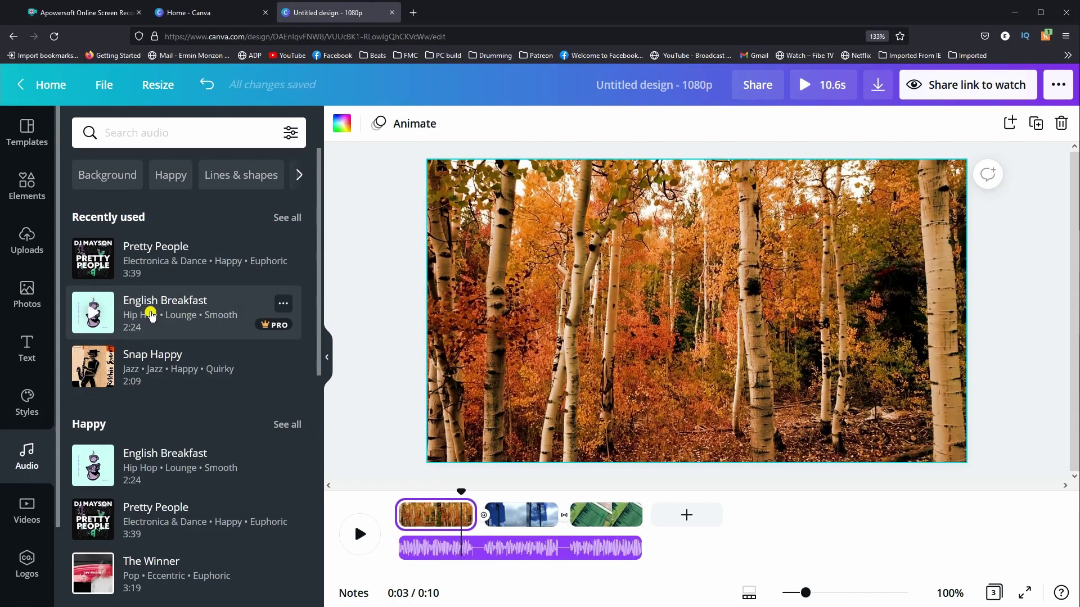
Make English Breakfast the music track and begin adjusting which section plays
click(151, 315)
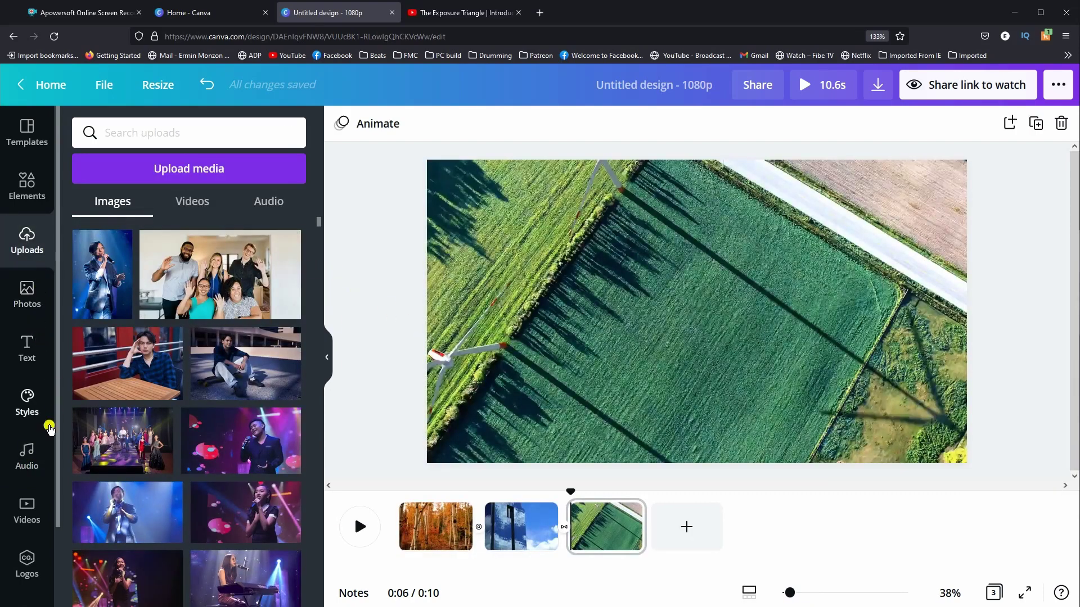
click(28, 453)
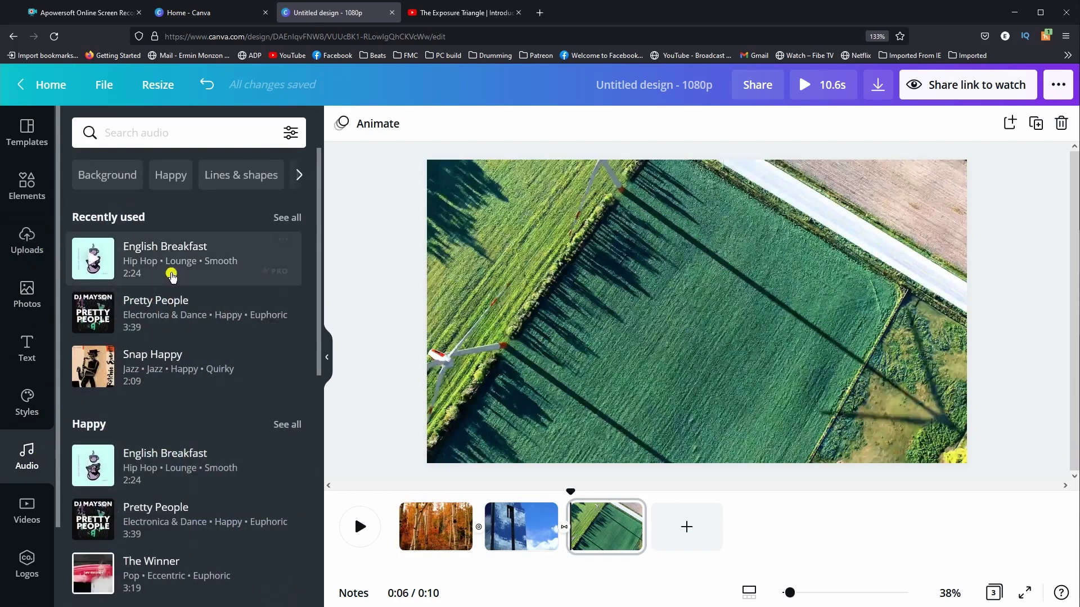
click(177, 270)
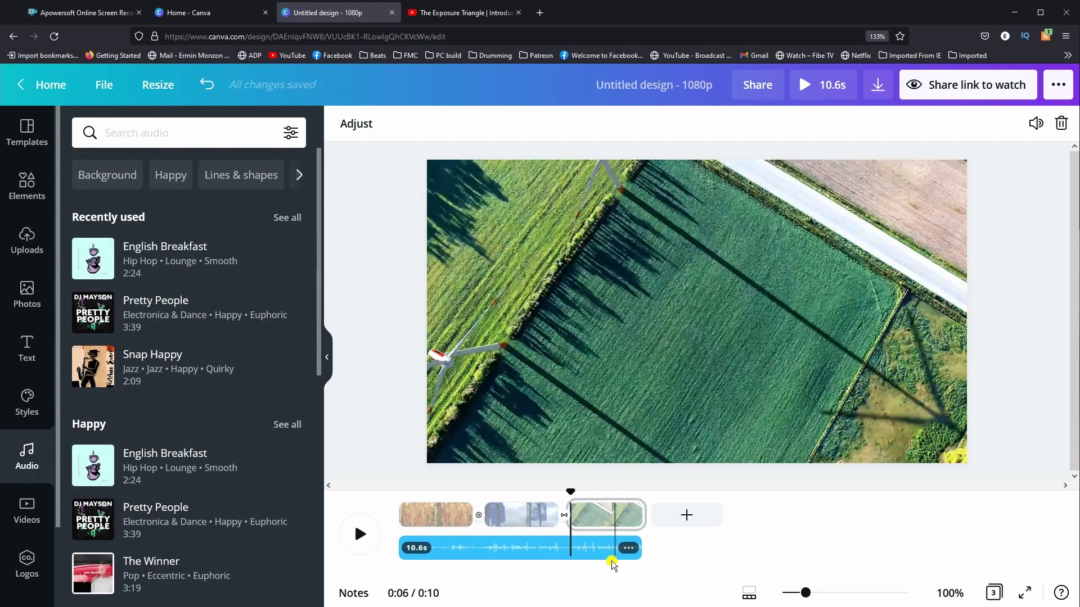
drag(626, 554, 535, 554)
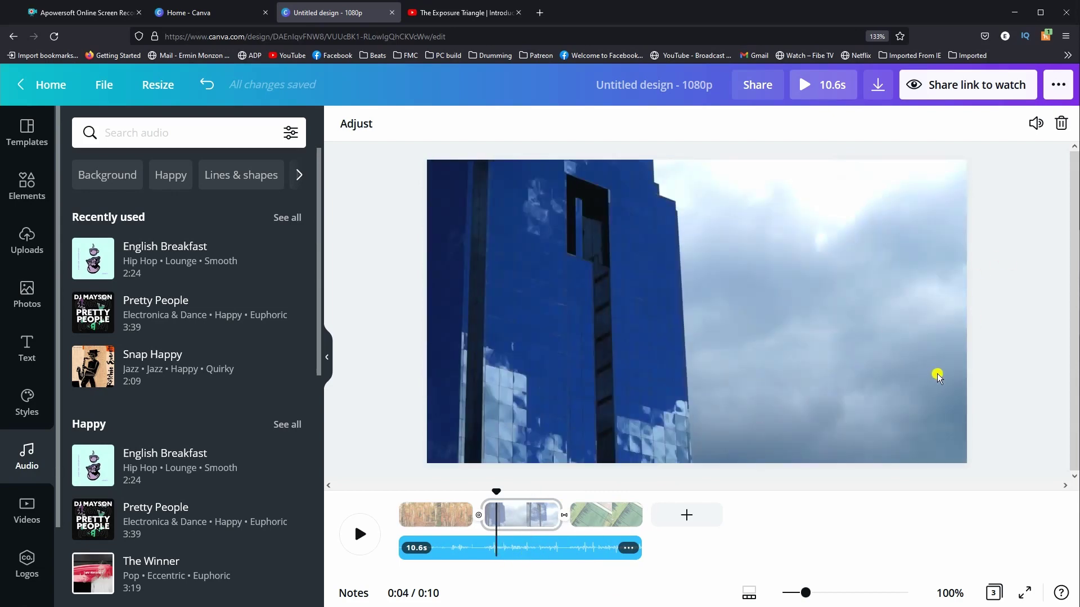
click(362, 128)
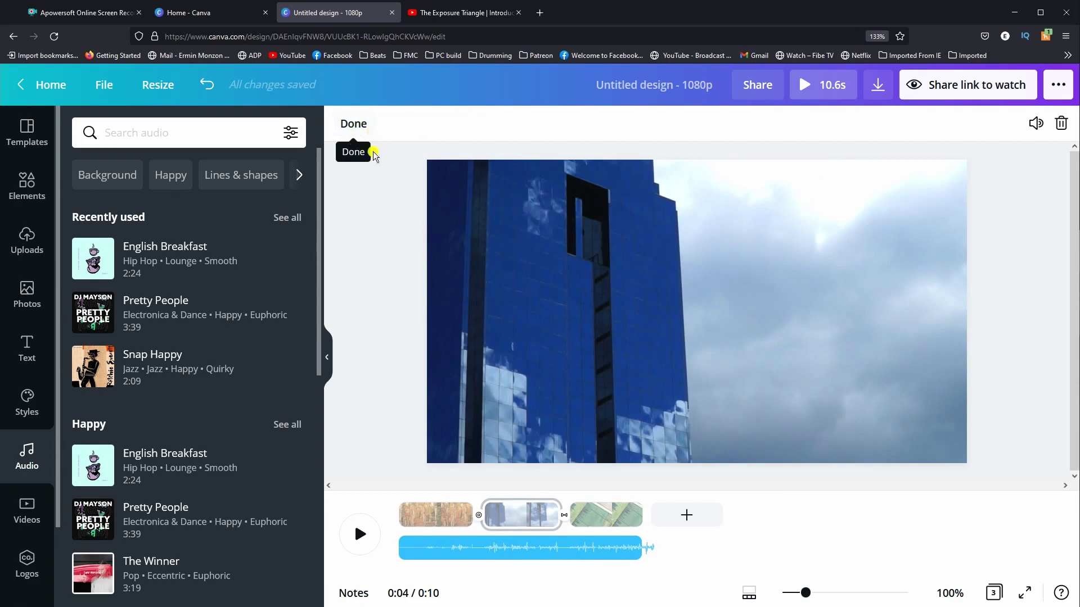
Lower the English Breakfast music volume to about 46
click(1036, 124)
click(1037, 125)
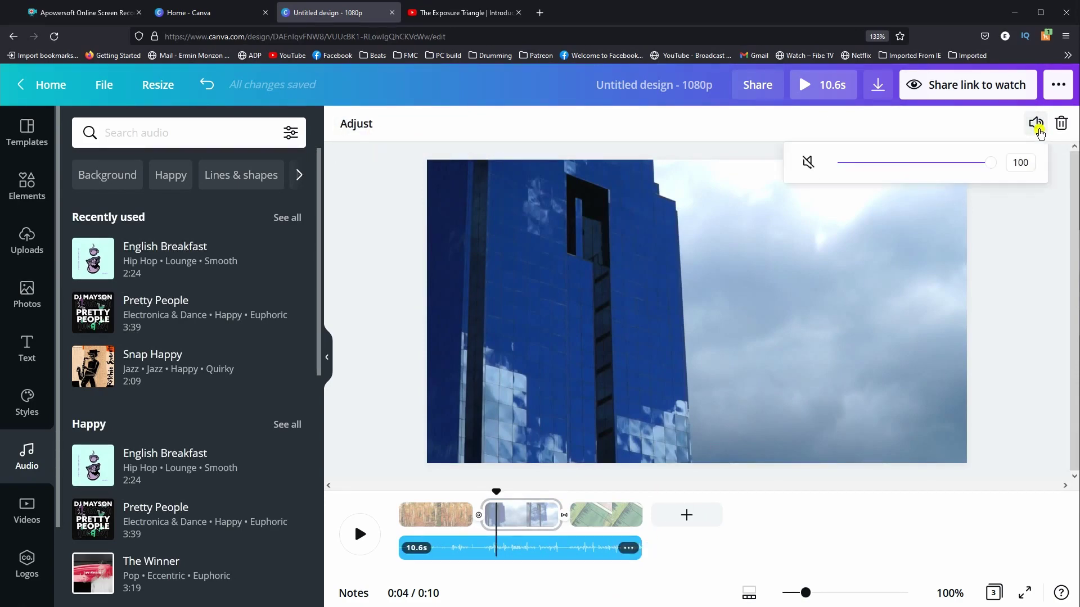
drag(983, 167, 923, 165)
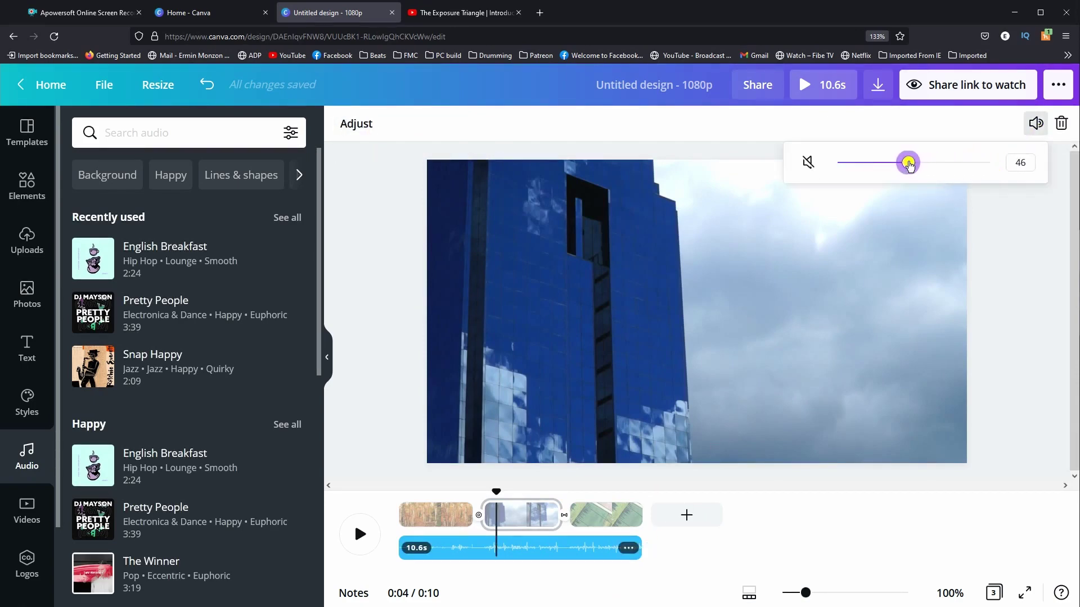
click(569, 560)
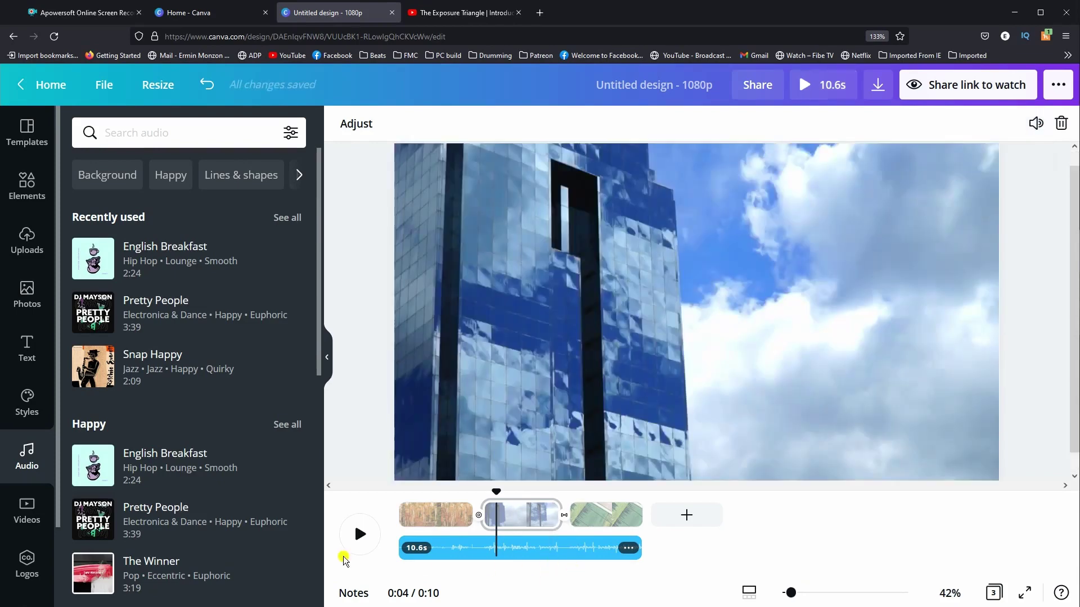
click(202, 385)
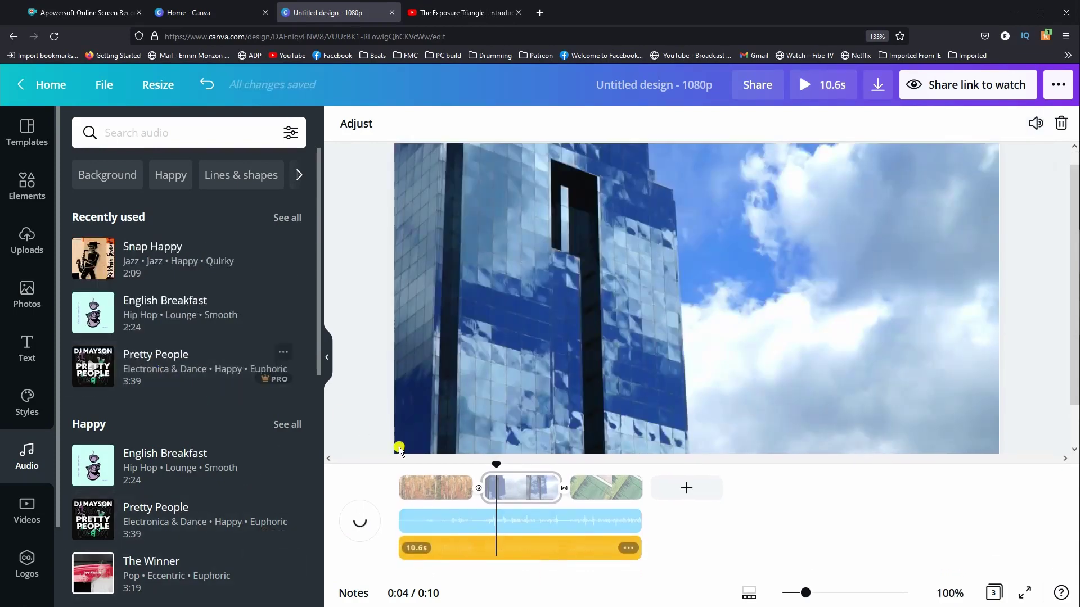
click(635, 522)
click(613, 515)
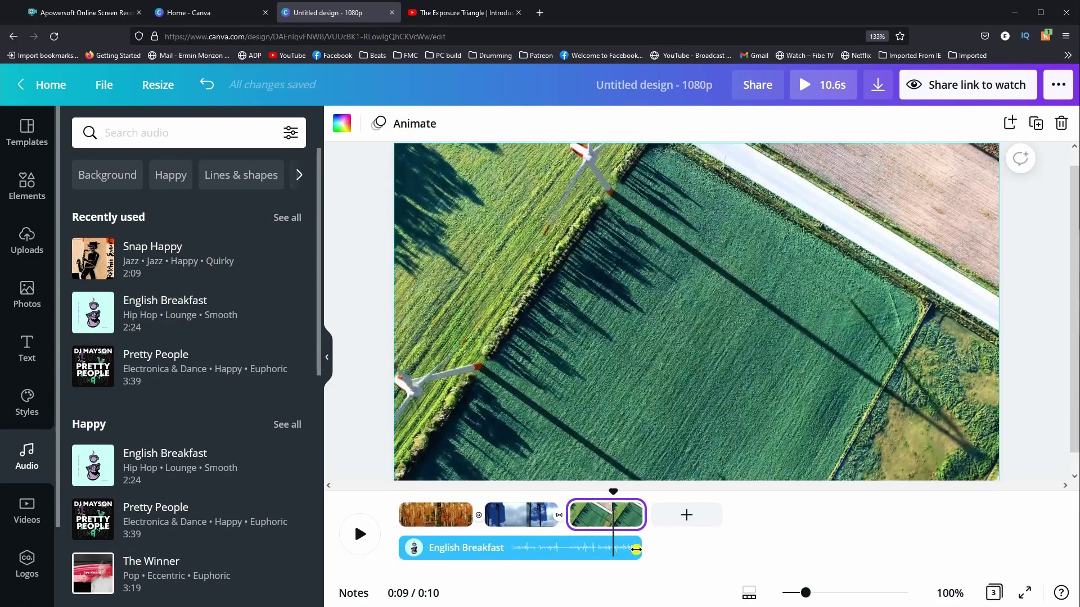
drag(636, 550, 577, 547)
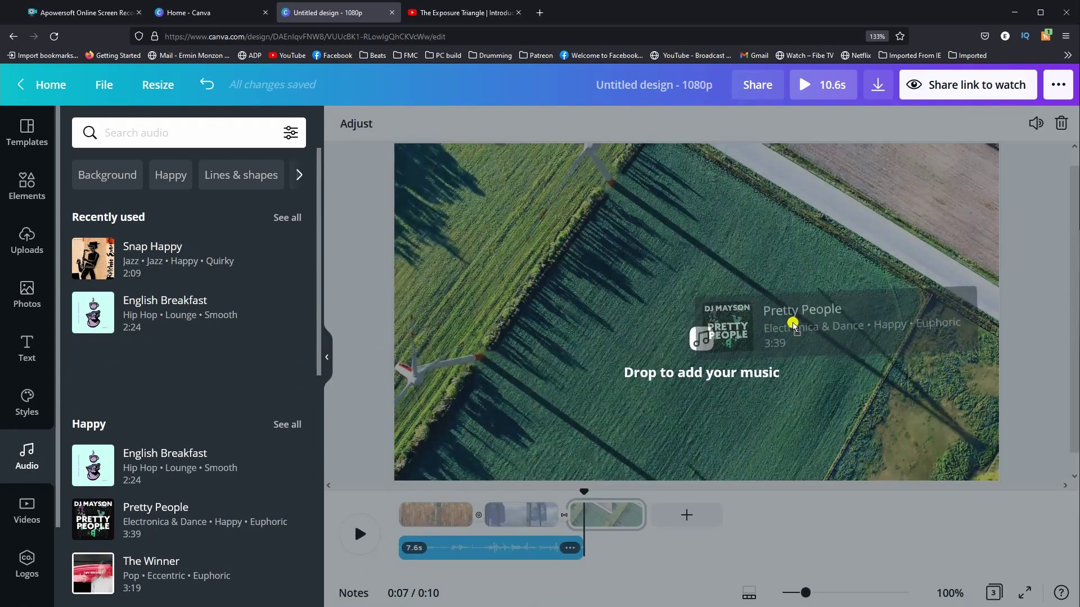
drag(164, 374, 791, 320)
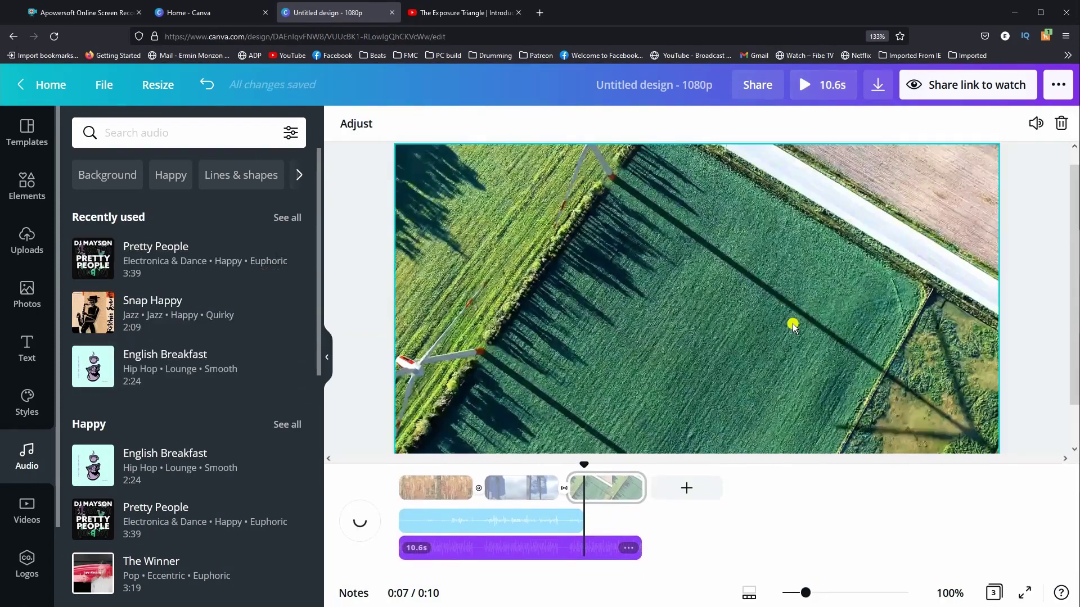
click(581, 547)
drag(397, 546, 580, 547)
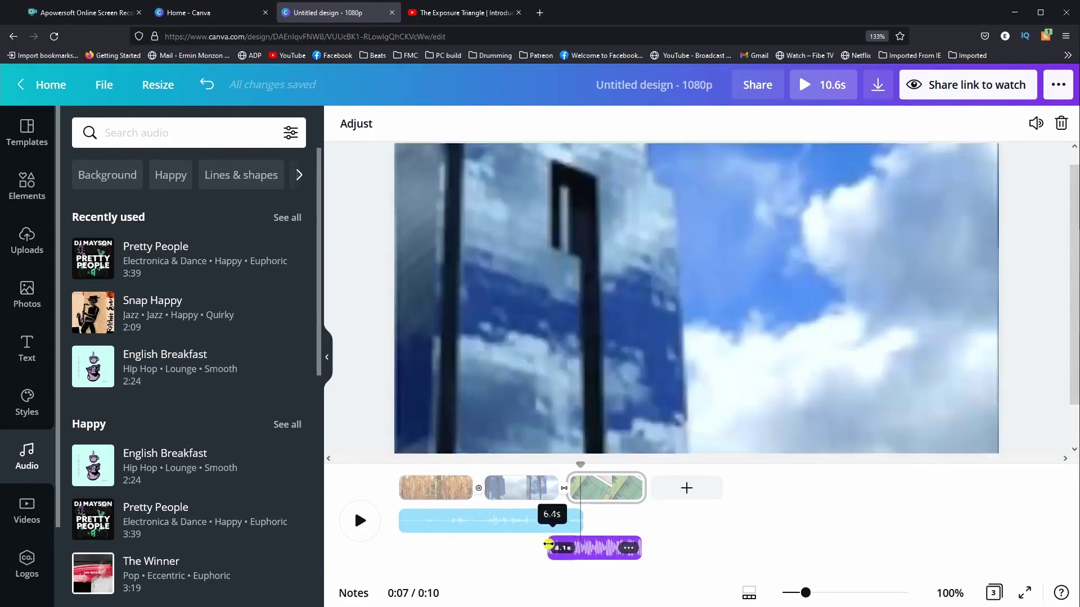
click(640, 548)
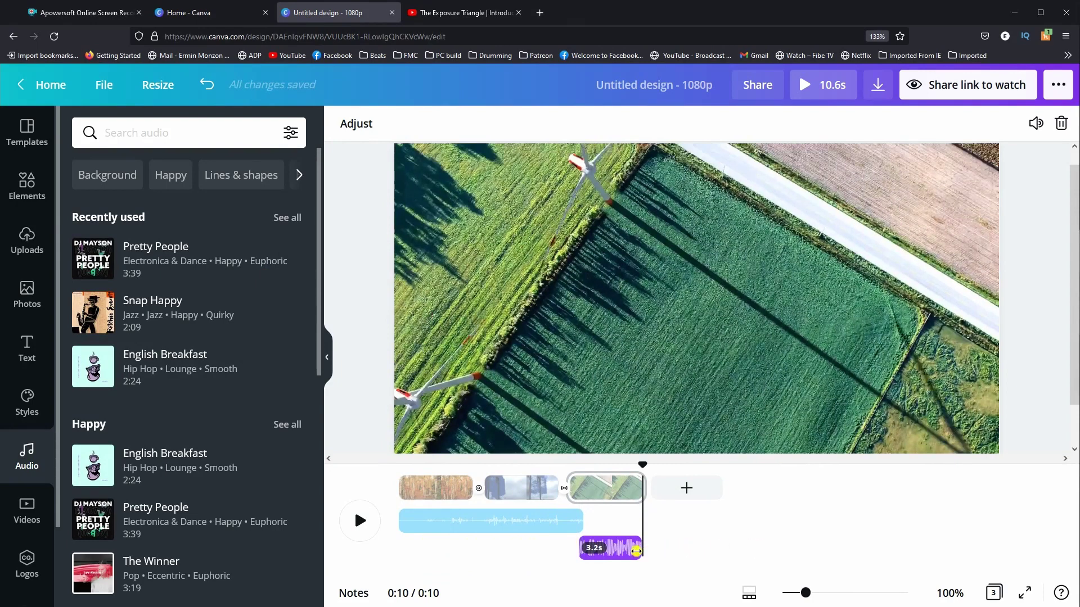
click(544, 490)
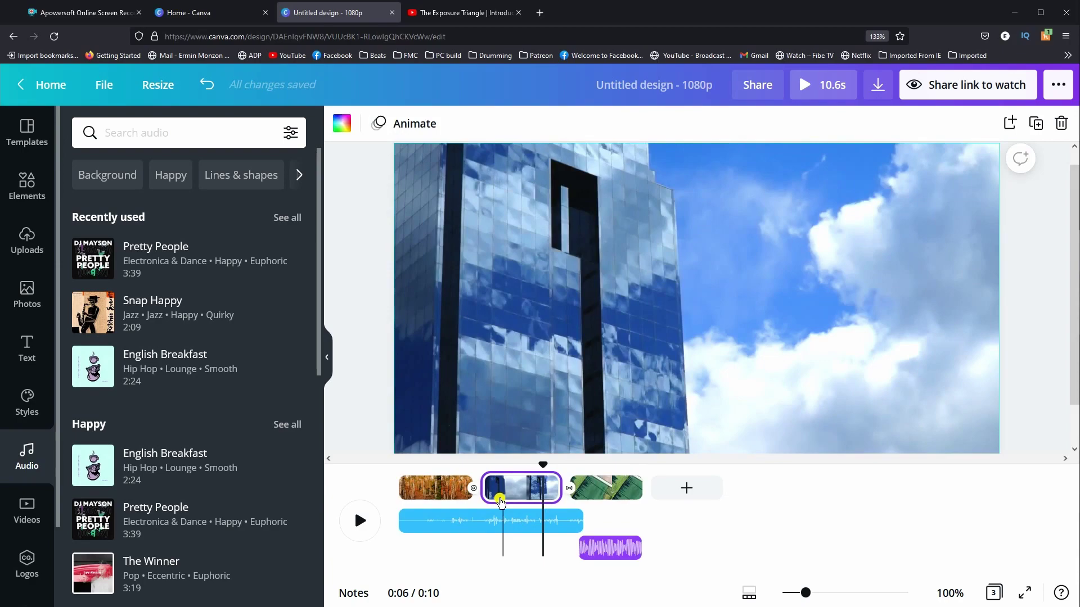
key(space)
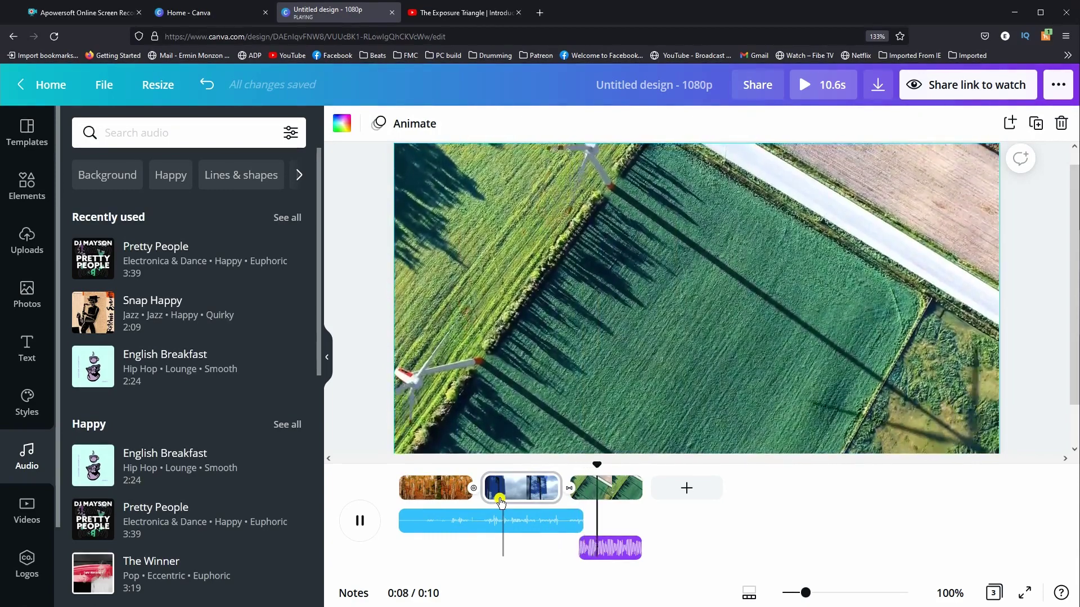
click(491, 513)
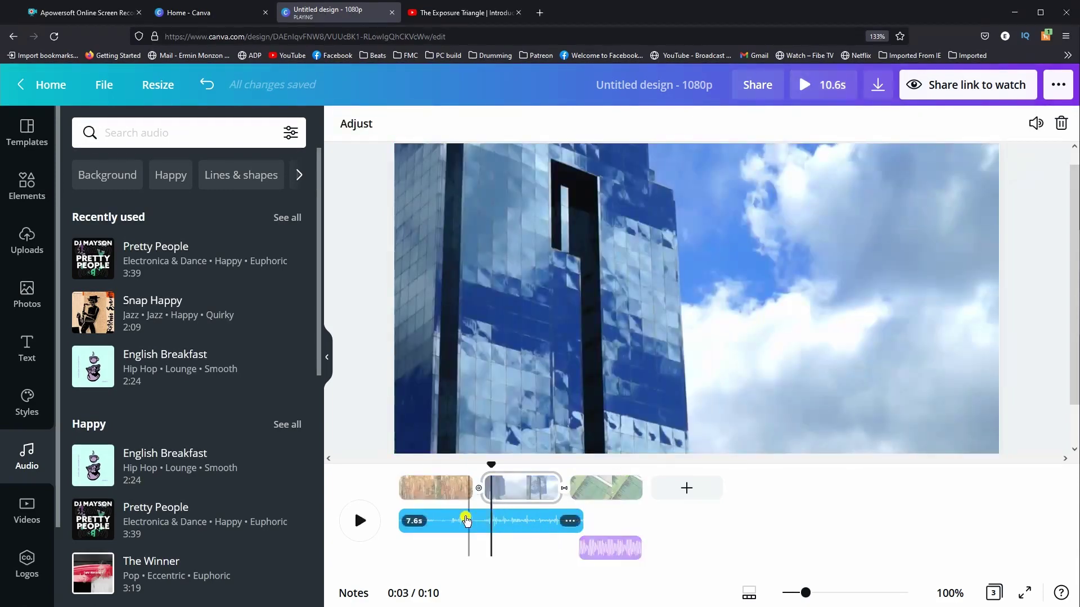
key(space)
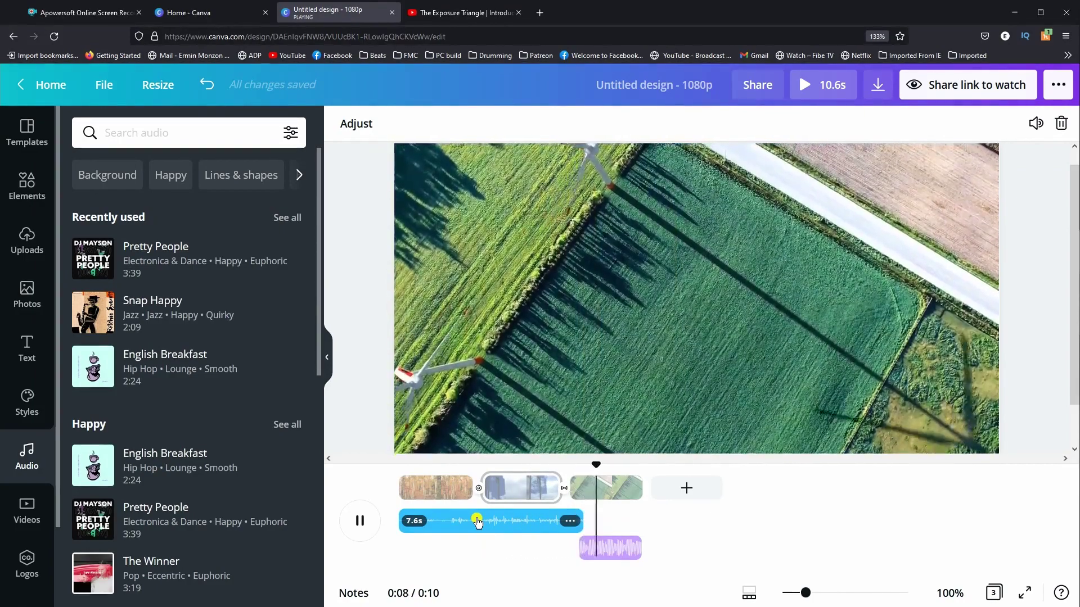
key(space)
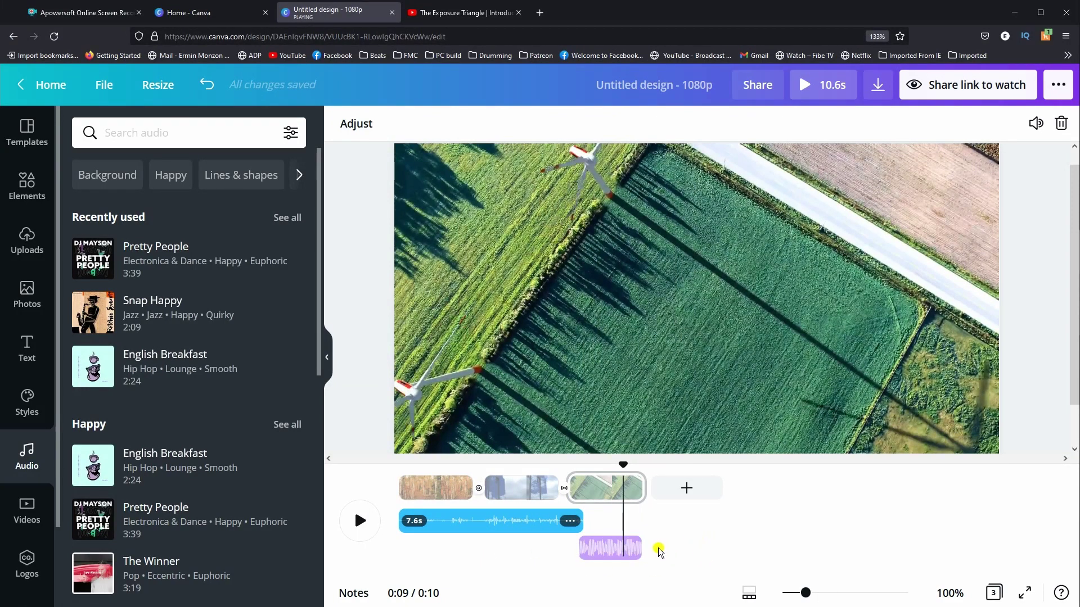
key(ctrl+z)
Add the ES_Bird Scary sound at the video's start and play the opening to hear it
click(205, 494)
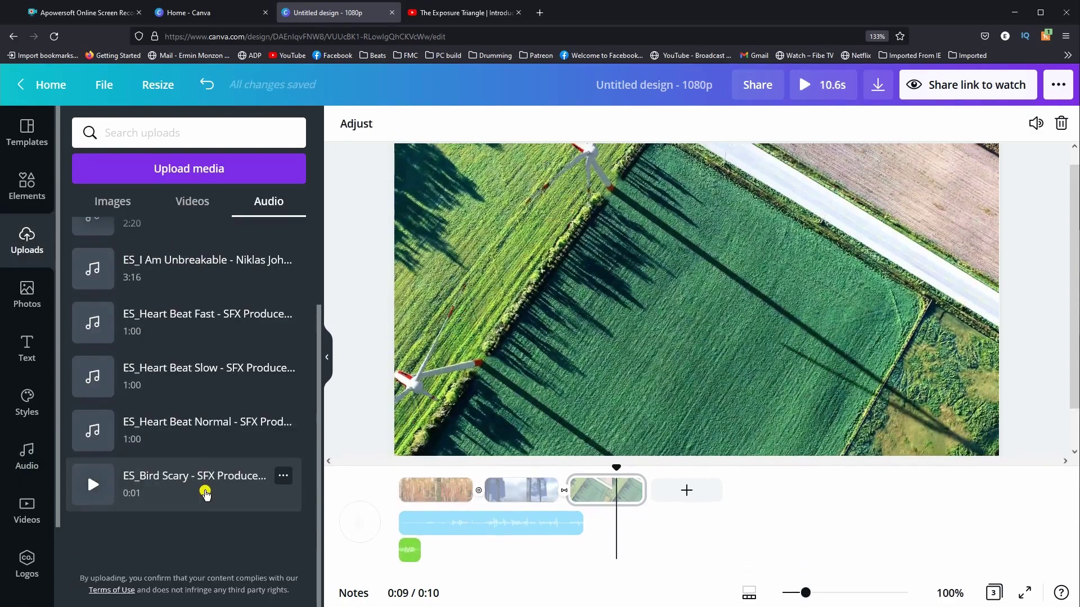
drag(409, 557, 401, 552)
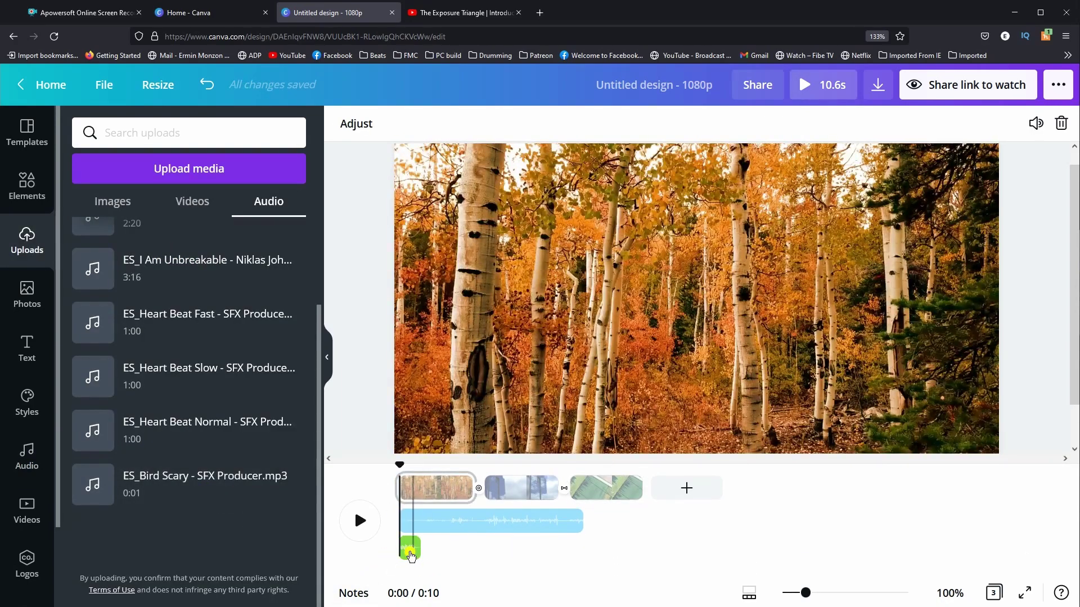
click(411, 556)
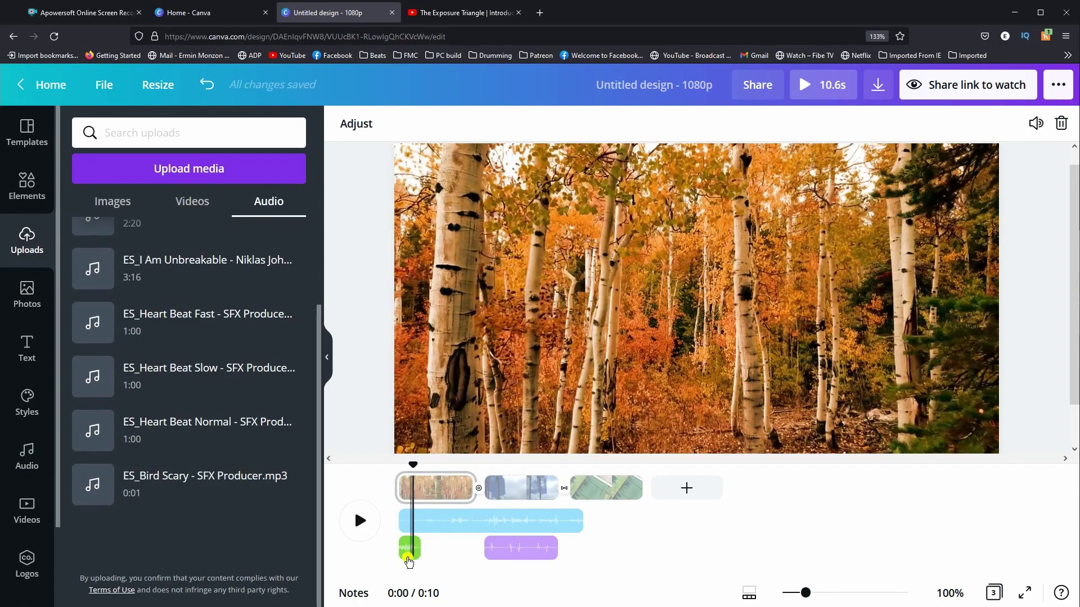
key(space)
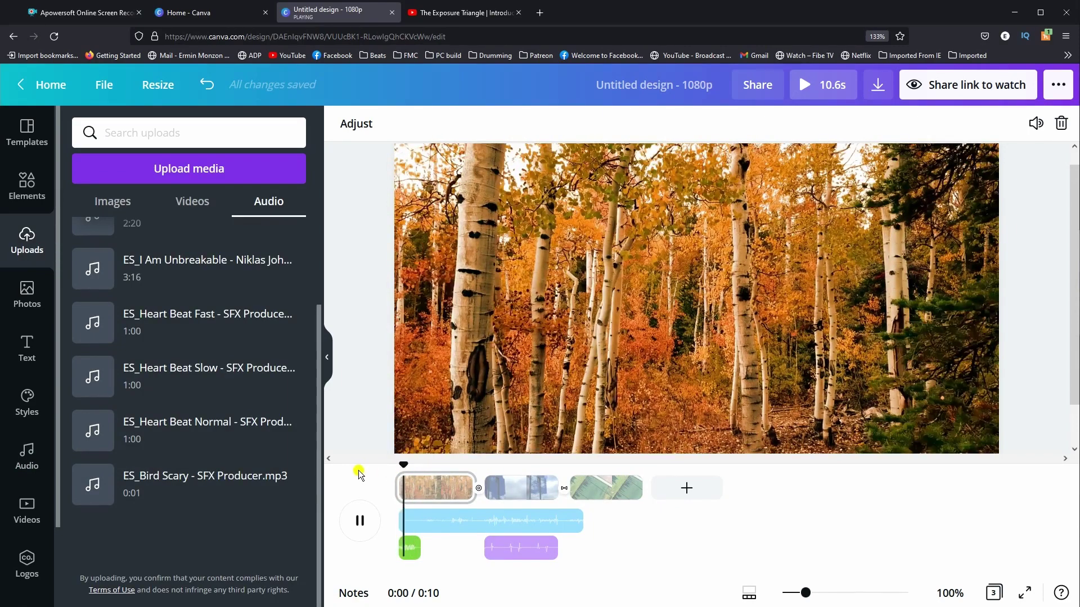
key(space)
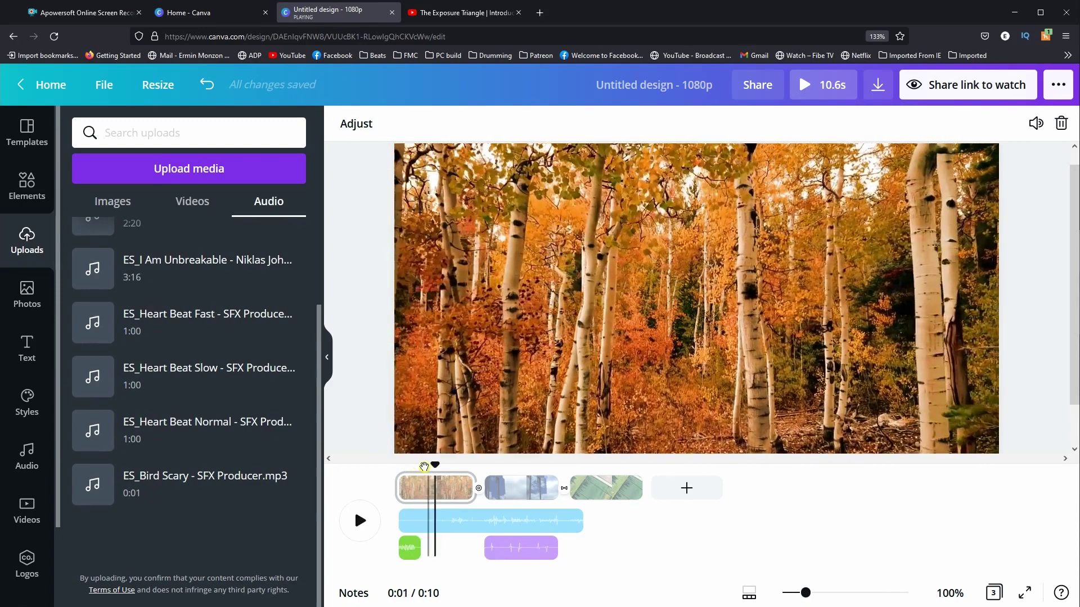
Shift the bird sound effect slightly later, just into the forest clip
drag(410, 549, 423, 551)
right_click(423, 552)
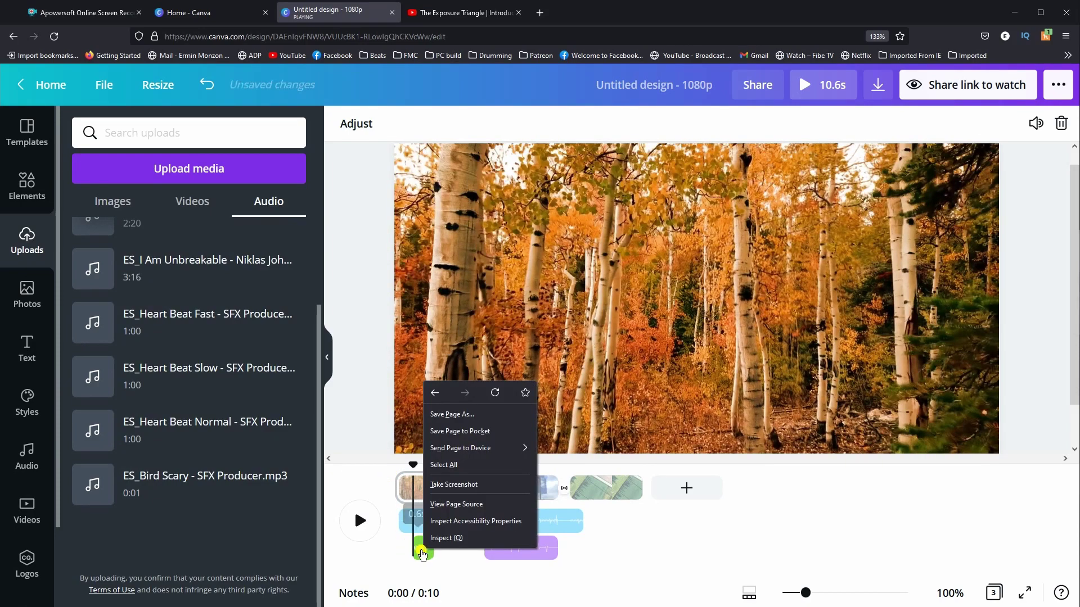
click(424, 557)
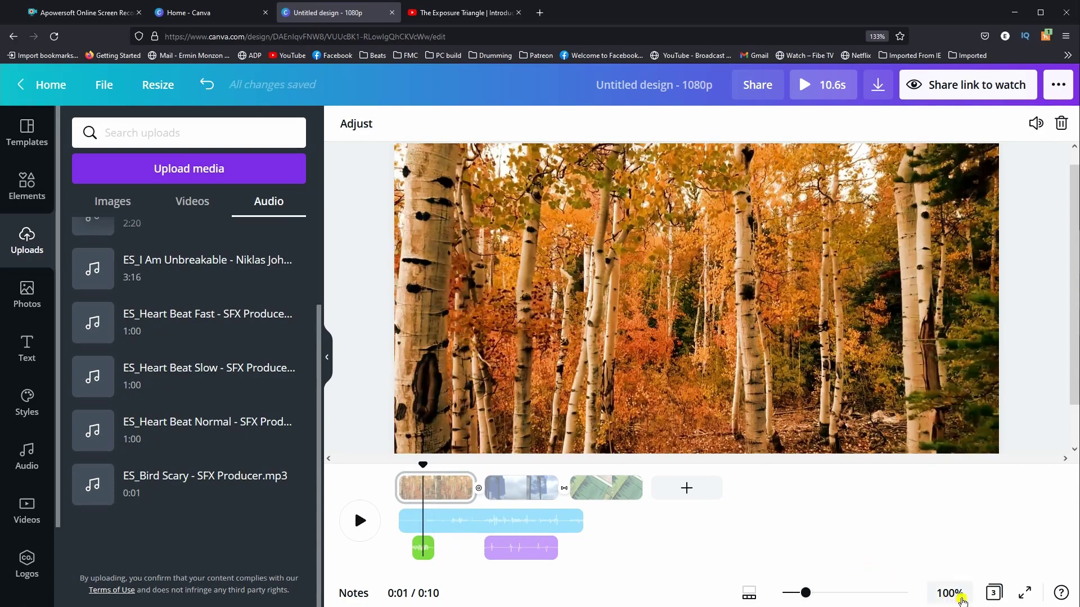
Zoom the timeline in and move the bird sound to about 1.6 seconds
mouse_move(809, 596)
mouse_down()
mouse_move(832, 597)
mouse_move(793, 598)
mouse_move(848, 600)
mouse_up()
right_click(837, 596)
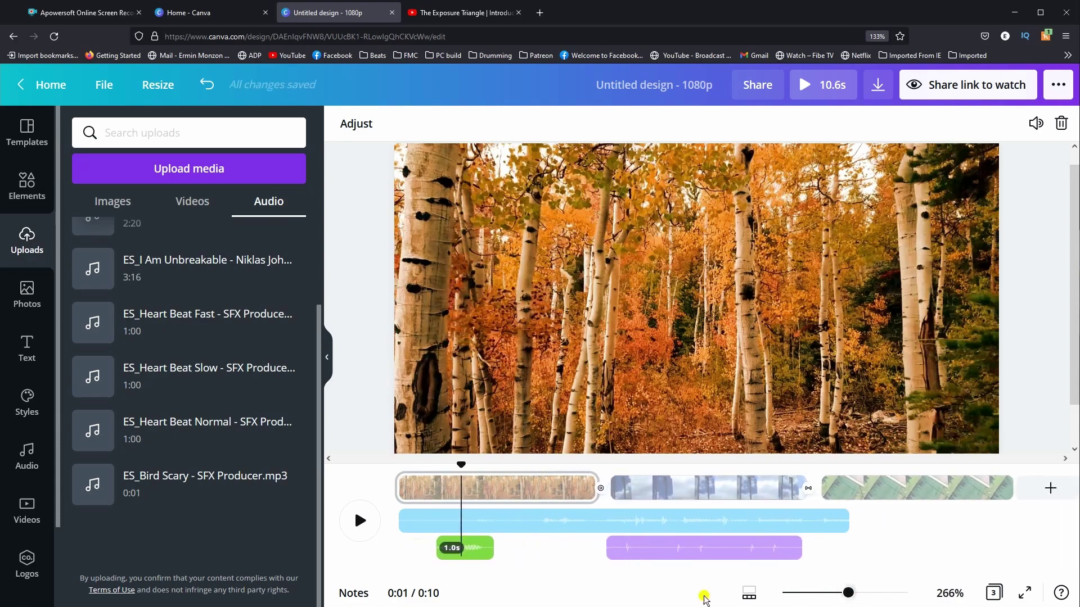
mouse_move(478, 552)
mouse_down()
mouse_move(545, 551)
mouse_move(450, 551)
mouse_move(547, 549)
mouse_up()
drag(559, 549, 507, 554)
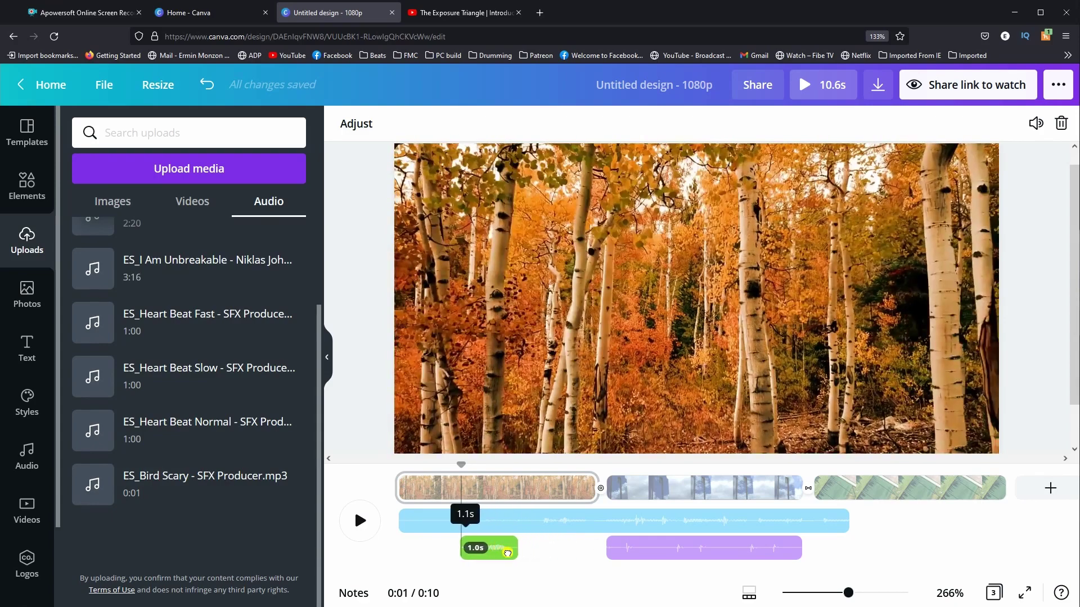
right_click(507, 553)
click(486, 551)
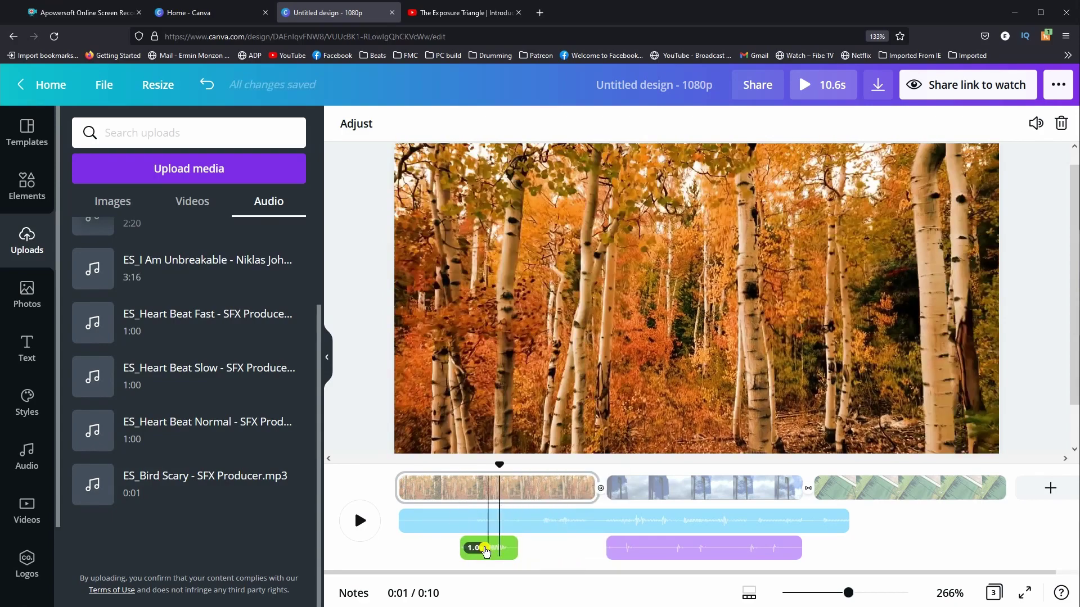
click(523, 550)
mouse_move(498, 549)
mouse_down()
mouse_move(520, 551)
mouse_move(469, 553)
mouse_move(485, 553)
mouse_up()
Trim the heartbeat clip to 2.2 seconds and preview the building section
drag(679, 552, 680, 557)
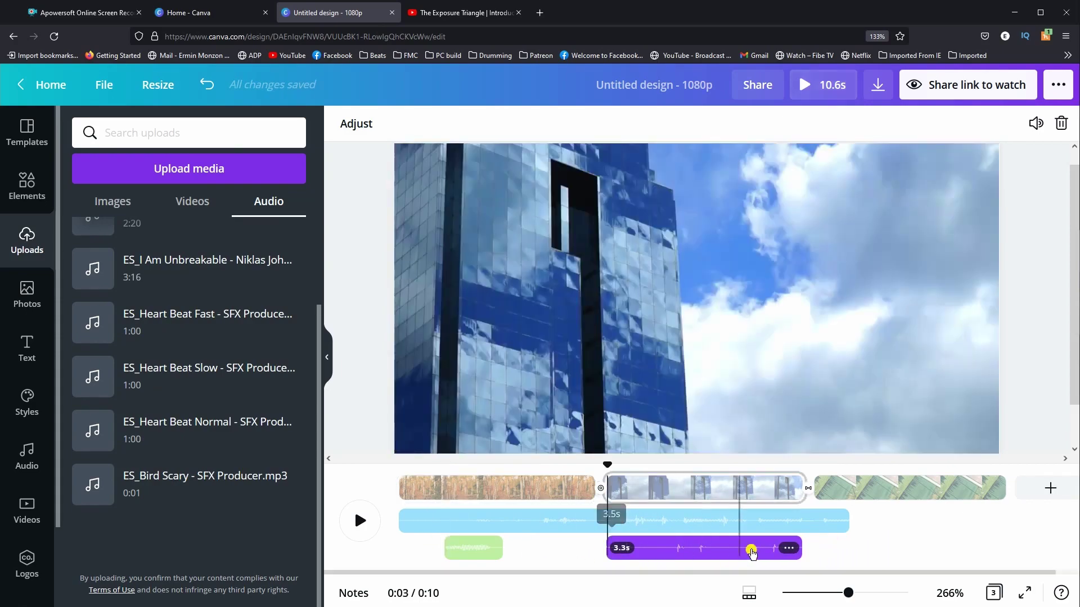
drag(805, 551, 736, 549)
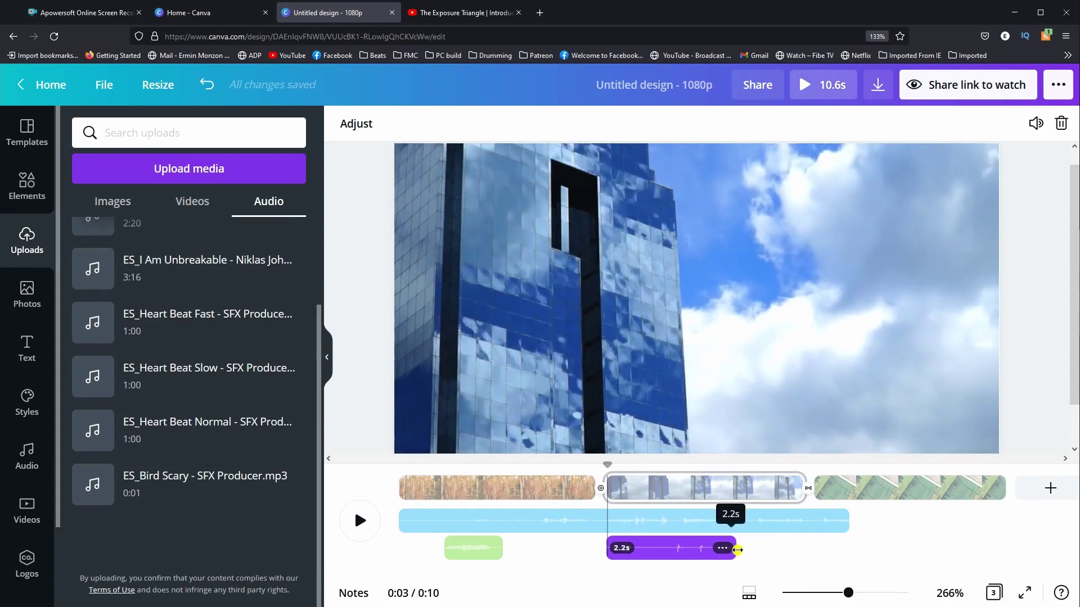
click(630, 483)
key(space)
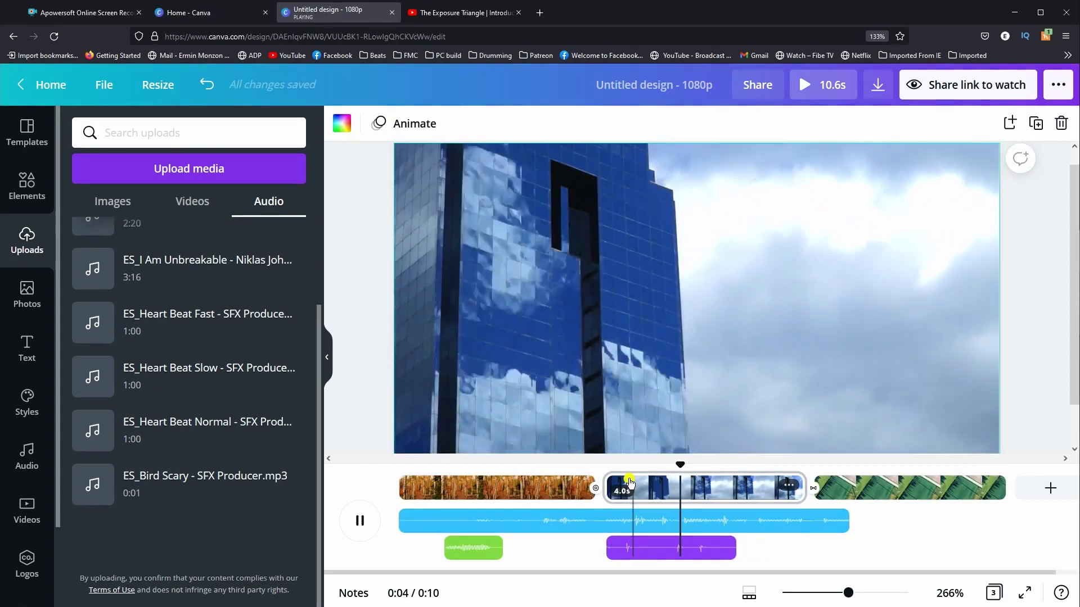
click(683, 550)
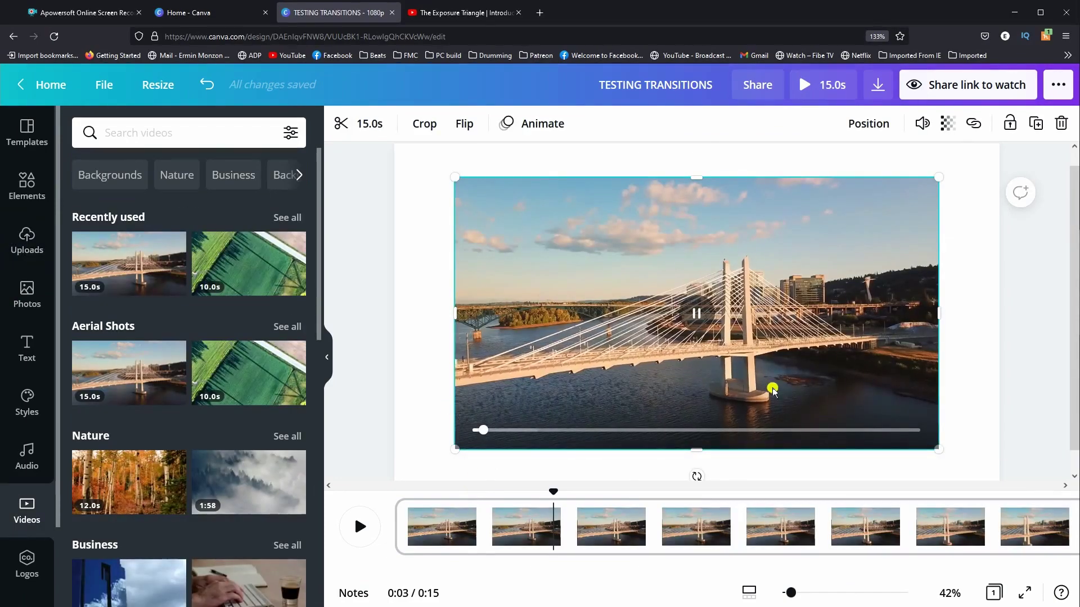
Enlarge the bridge video until it fills the whole page
drag(945, 453, 1003, 463)
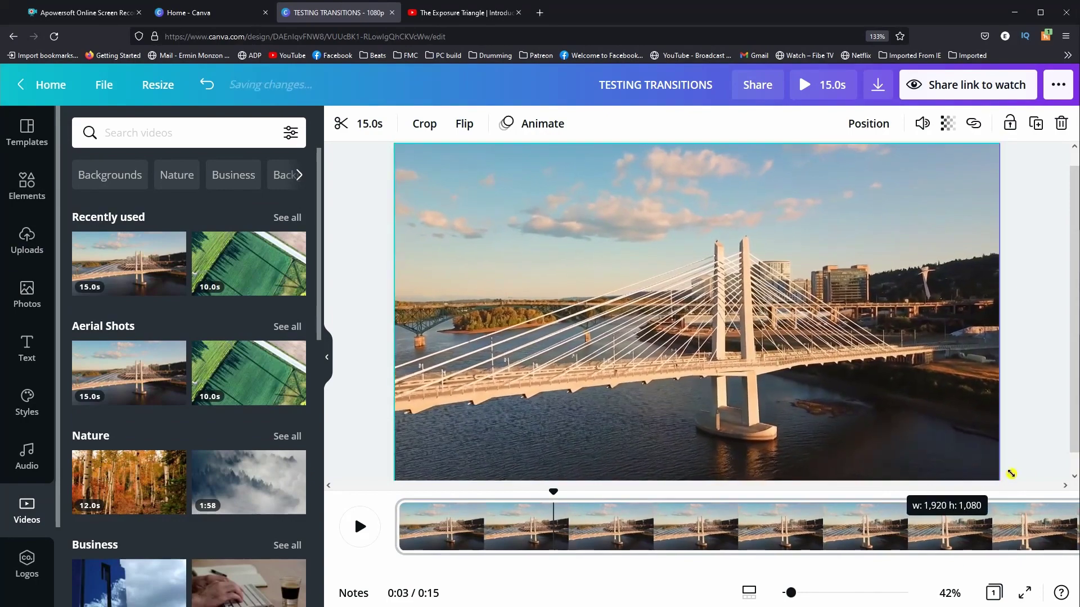
drag(1003, 463, 1008, 476)
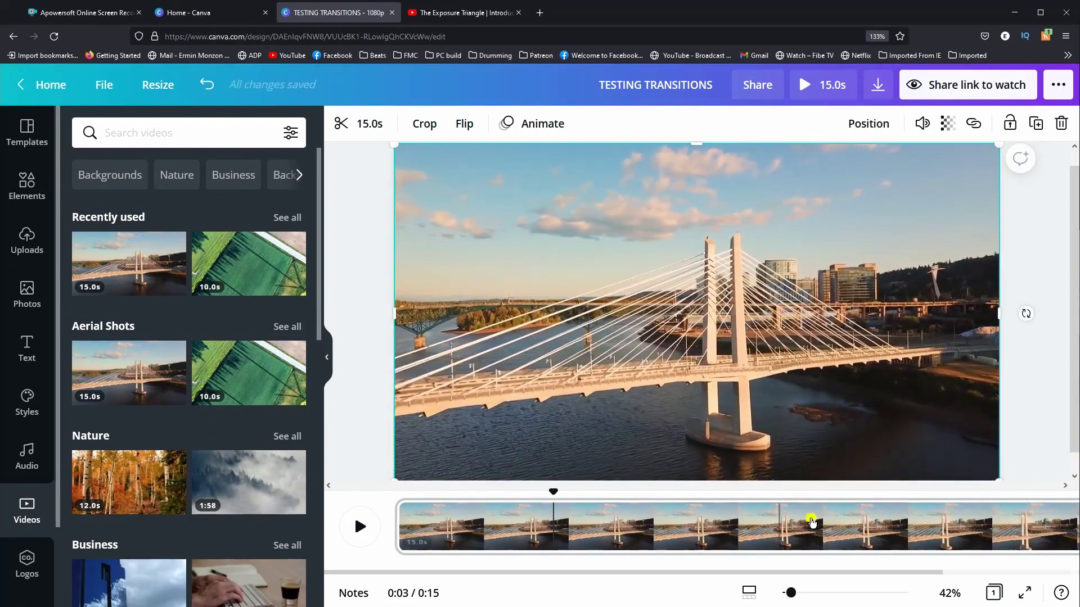
click(696, 316)
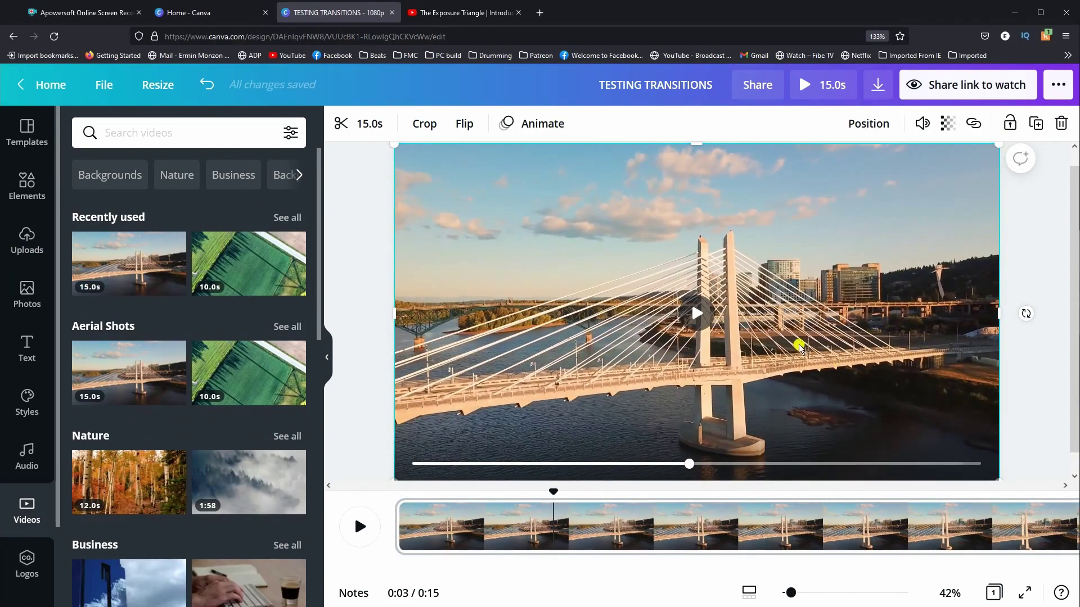
Add the aerial beach clip as a small inset in the lower-right corner
scroll(222, 382, down, 2)
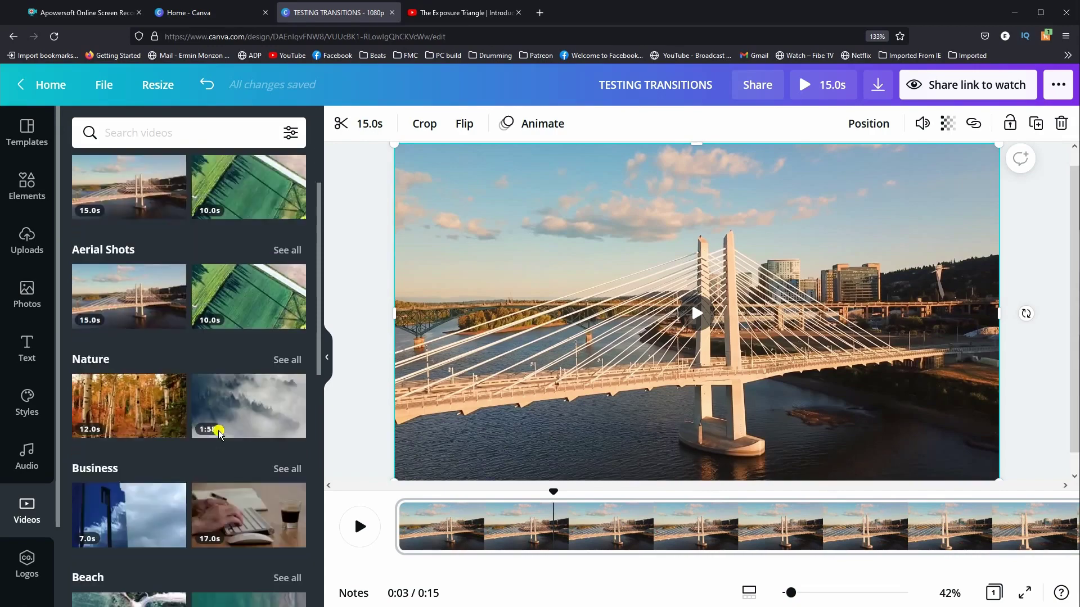
scroll(214, 421, down, 1)
scroll(219, 432, down, 3)
scroll(219, 432, up, 2)
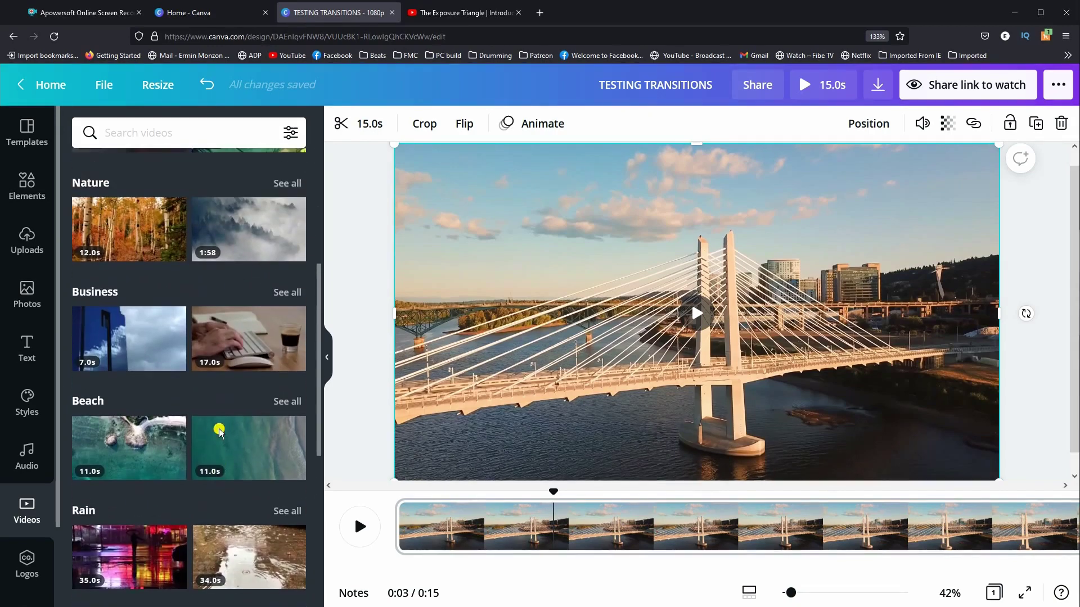
click(158, 454)
drag(937, 449, 799, 340)
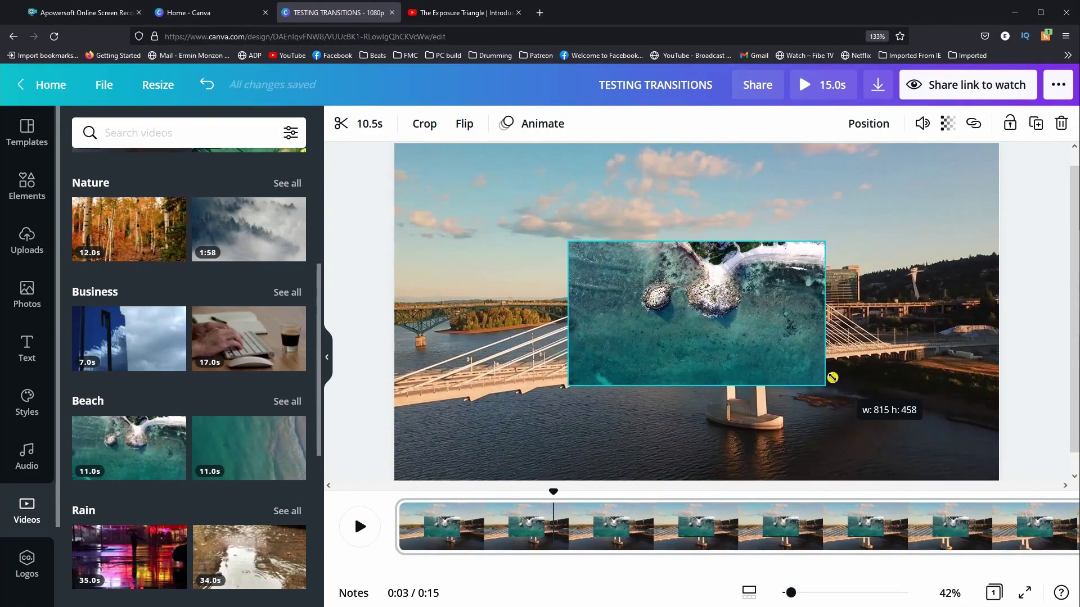
drag(798, 340, 832, 376)
drag(743, 339, 890, 412)
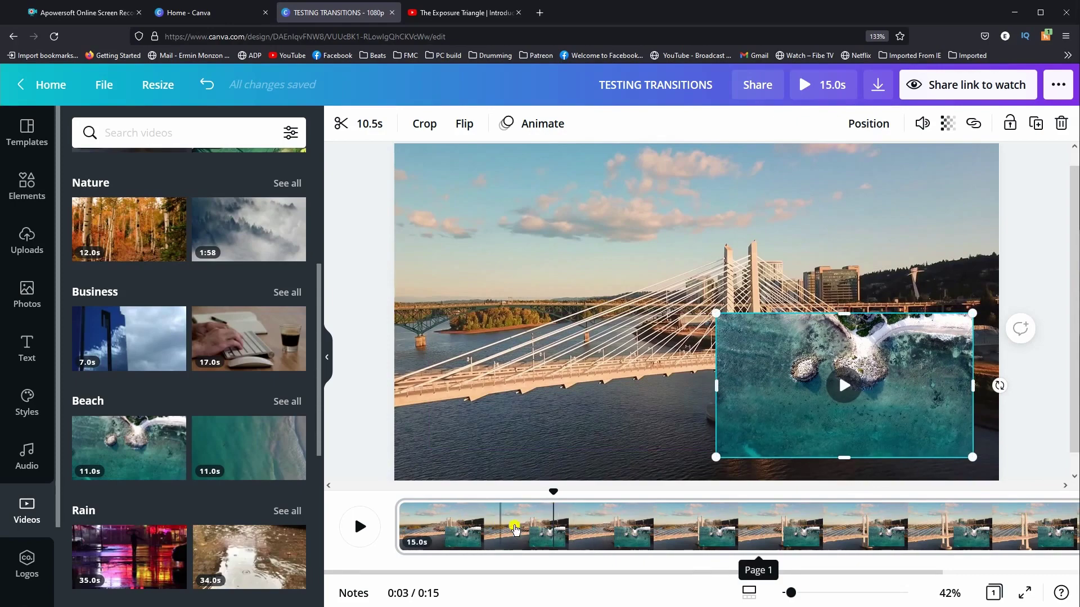
mouse_move(843, 386)
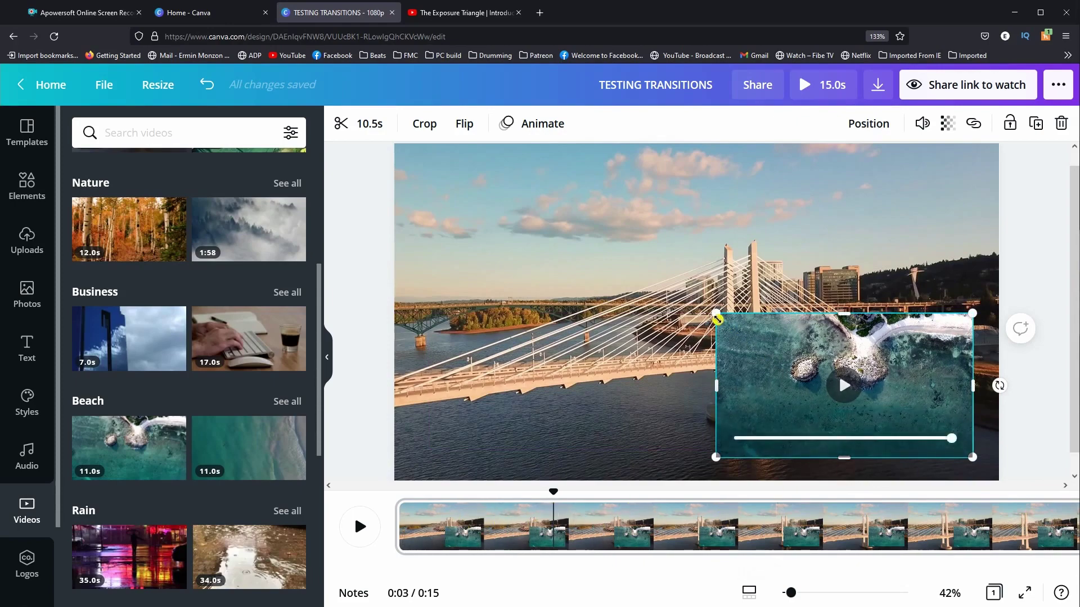
drag(726, 324, 821, 360)
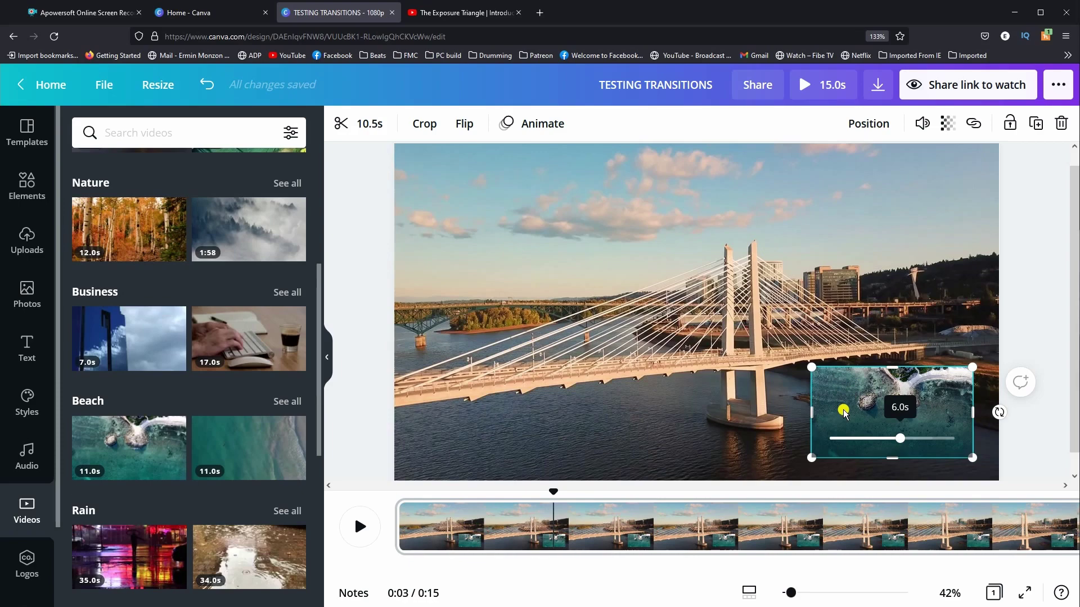
scroll(767, 354, up, 1)
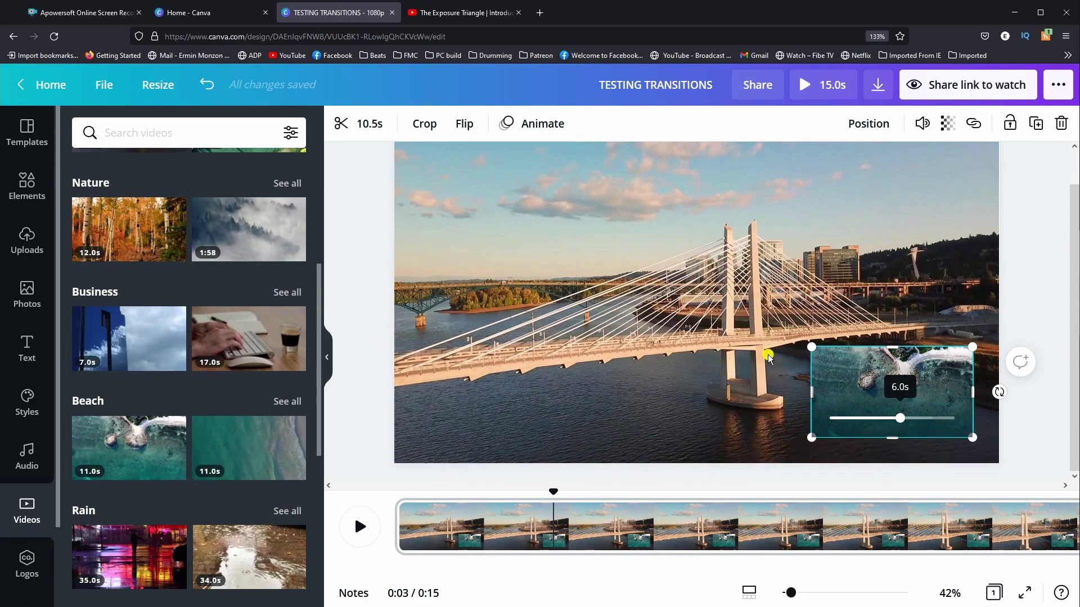